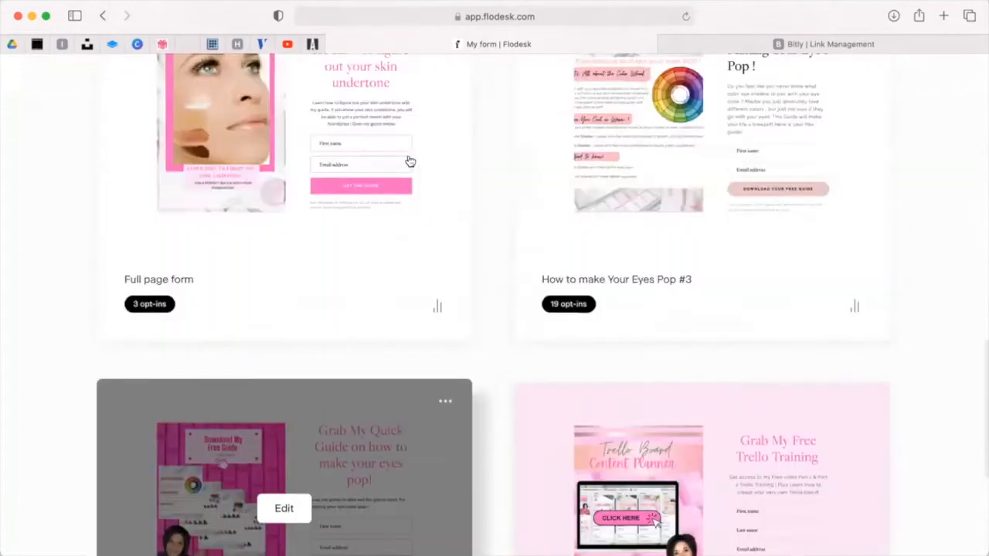
- Look over the existing forms, the first form's options and the list of emails
scroll(369, 239, "down", 2)
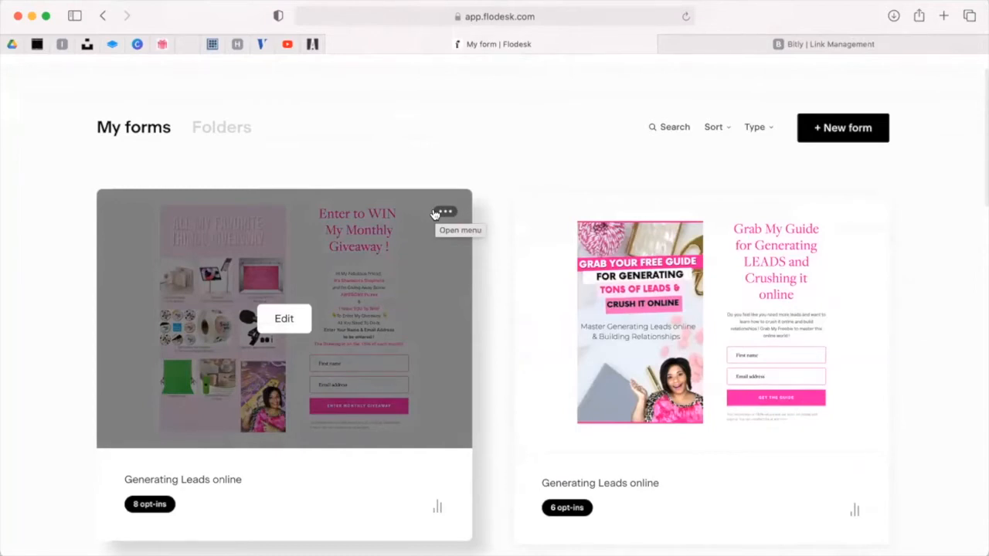
left_click(443, 212)
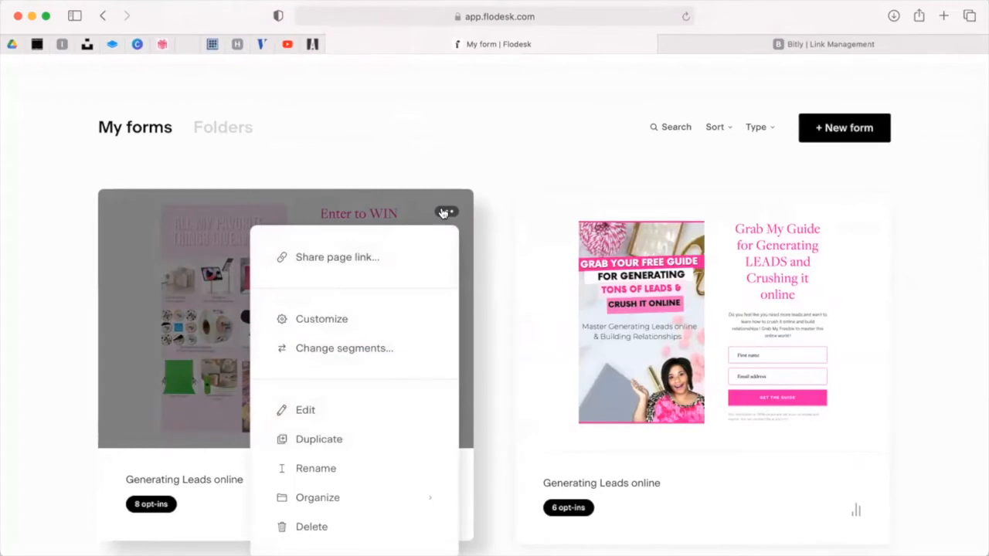
left_click(9, 238)
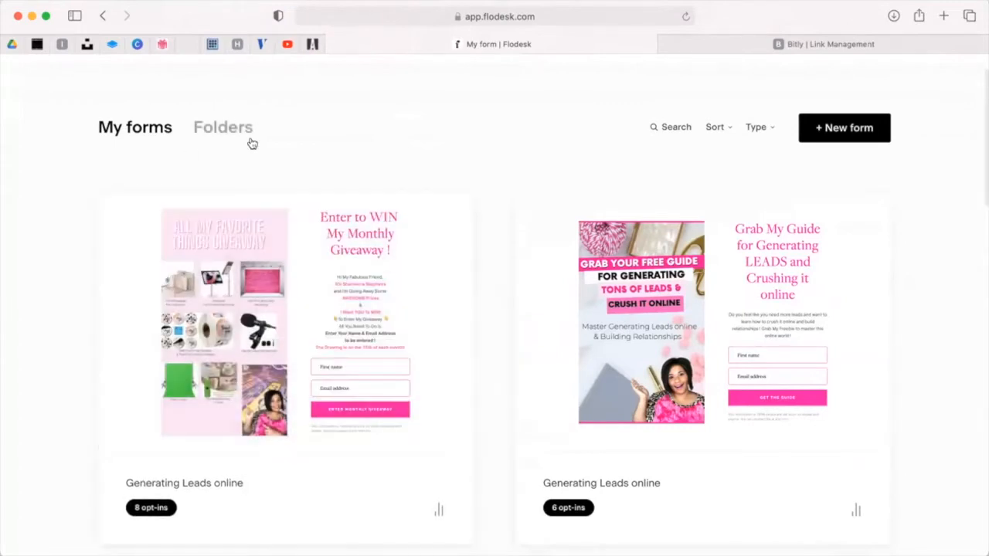
mouse_move(247, 247)
scroll(399, 133, "up", 2)
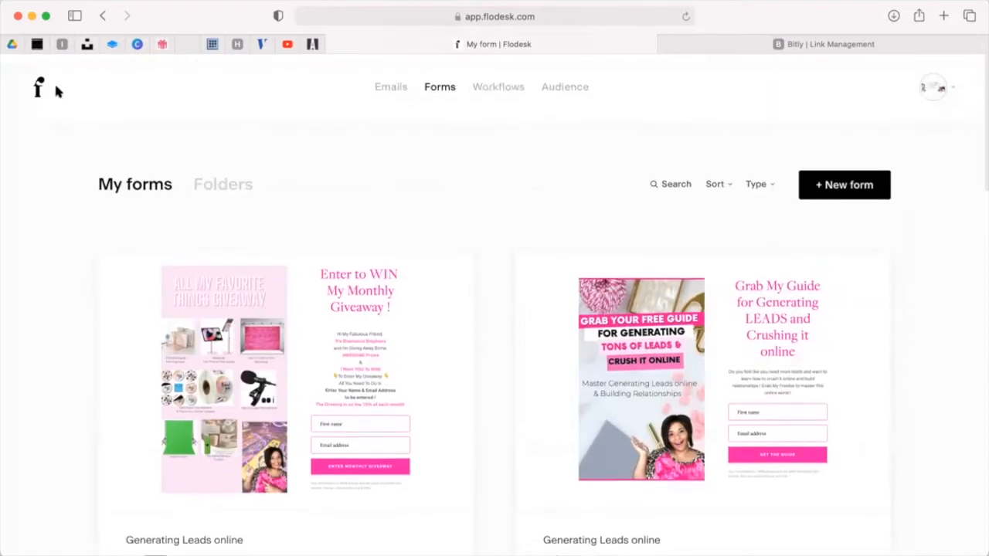
left_click(37, 86)
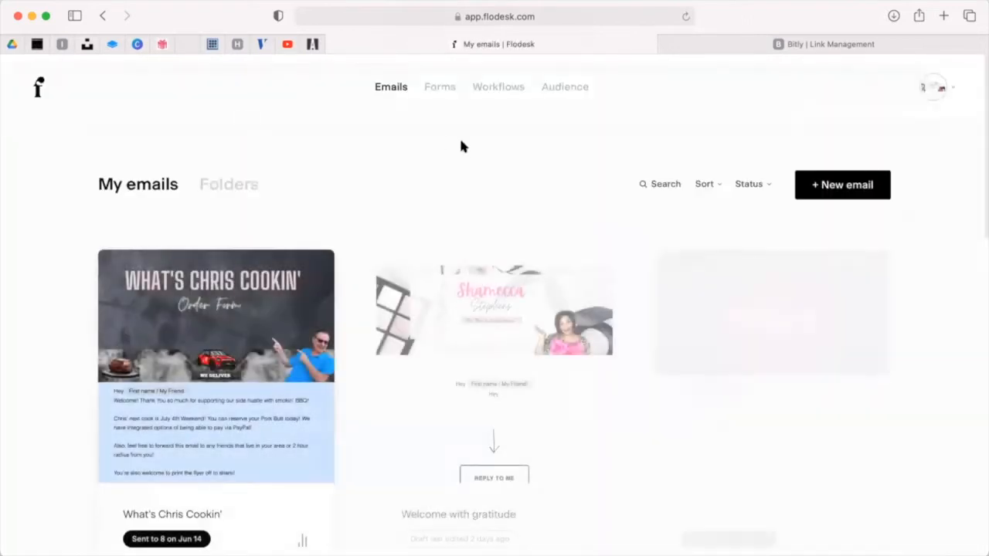
scroll(461, 146, "down", 1)
scroll(461, 146, "up", 1)
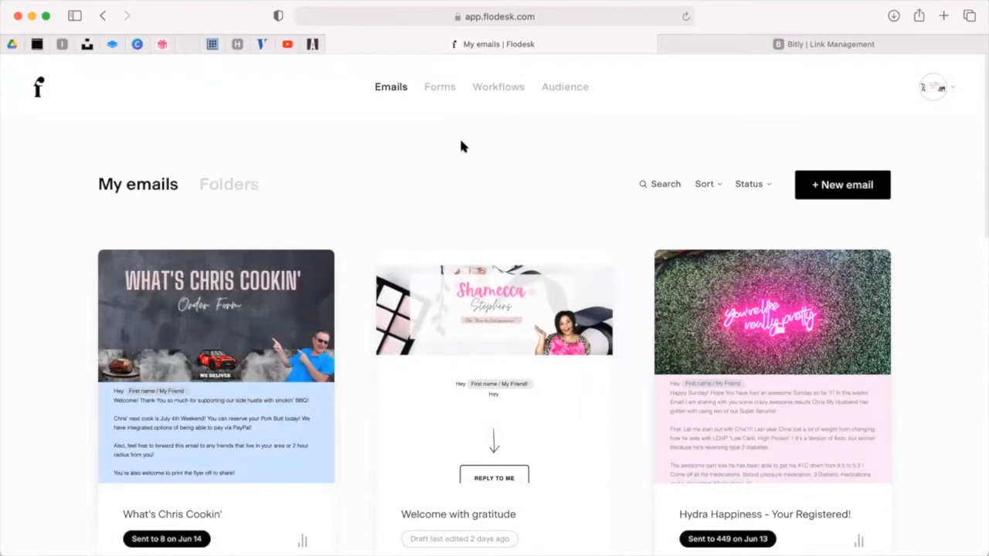
- Start a new form from the "Full page form" template featuring "My Top 5 Secrets To Social Media"
left_click(434, 91)
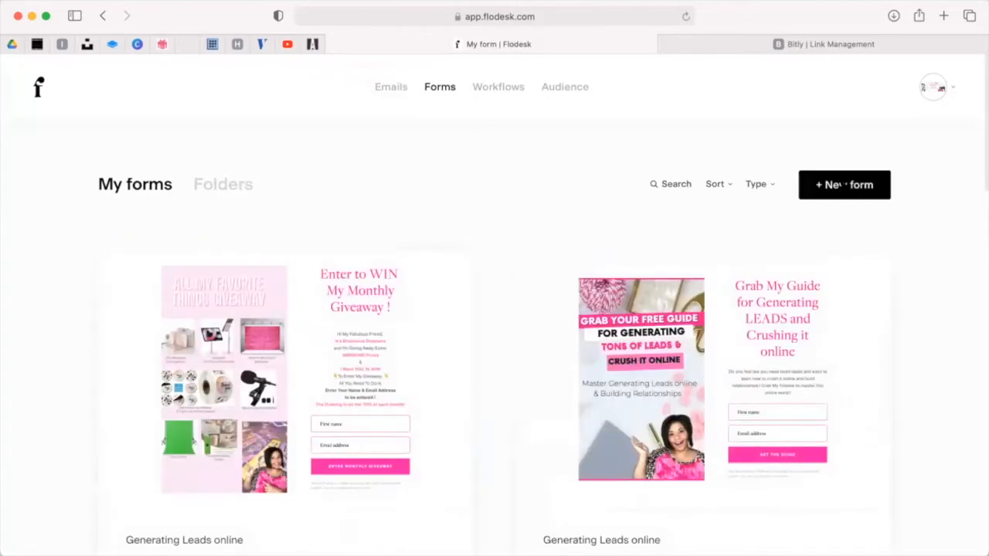
left_click(849, 184)
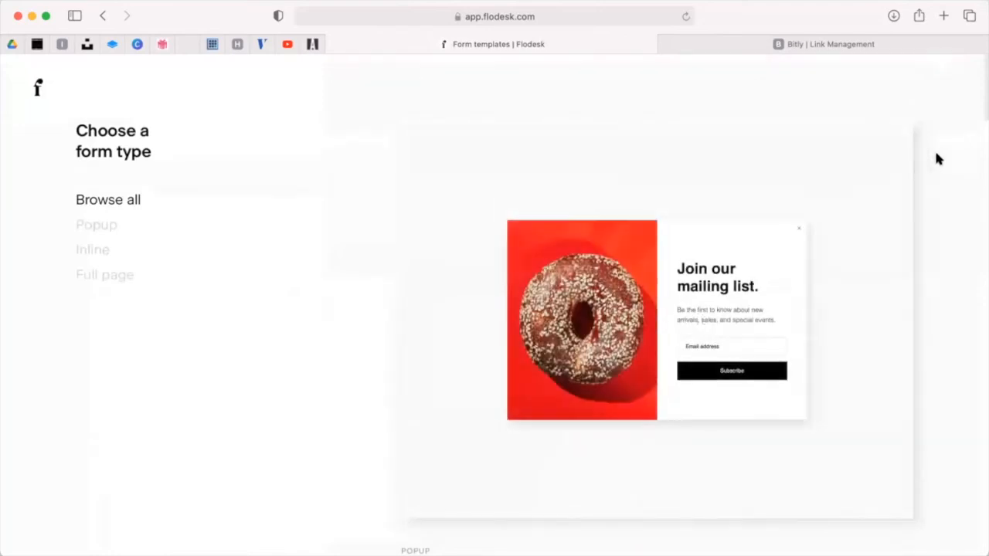
scroll(917, 167, "down", 10)
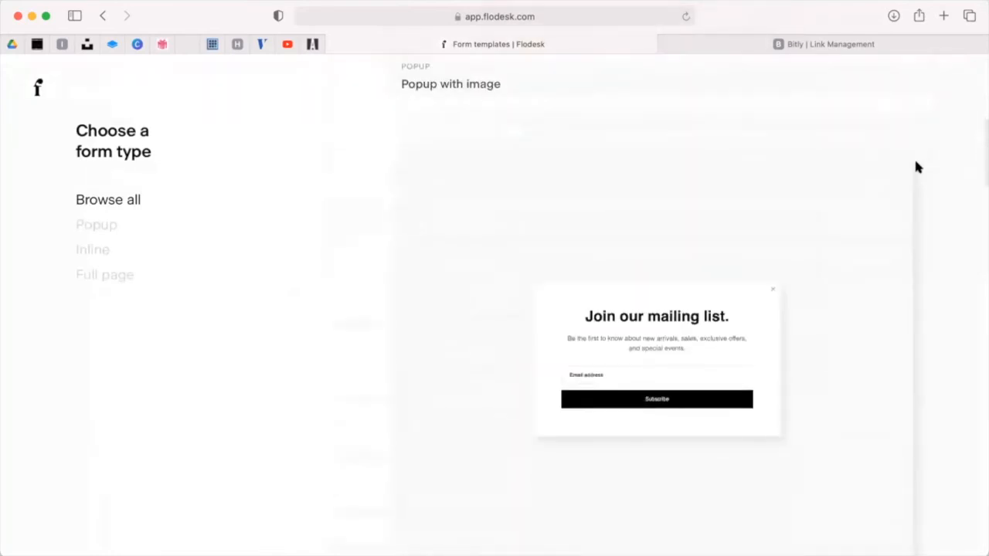
scroll(916, 165, "down", 15)
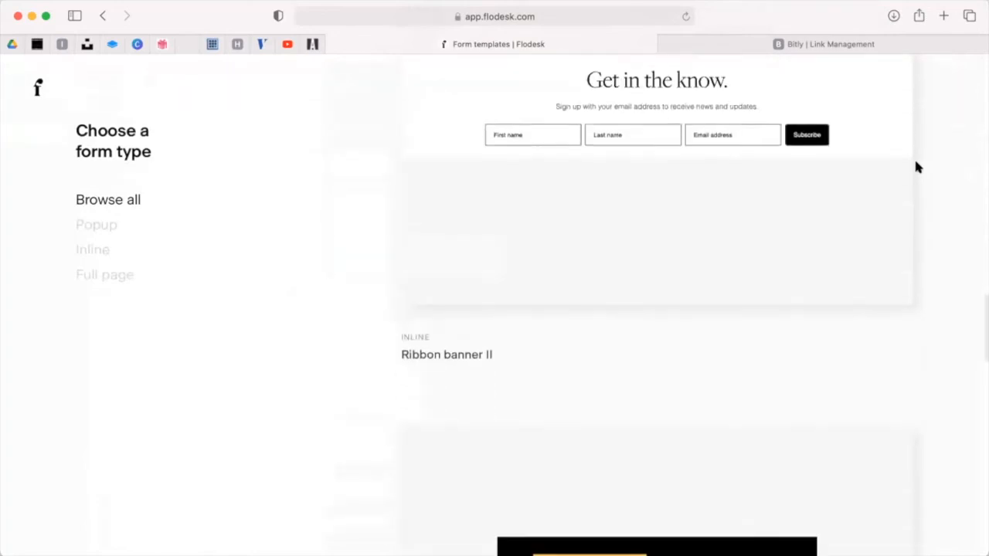
scroll(917, 167, "down", 15)
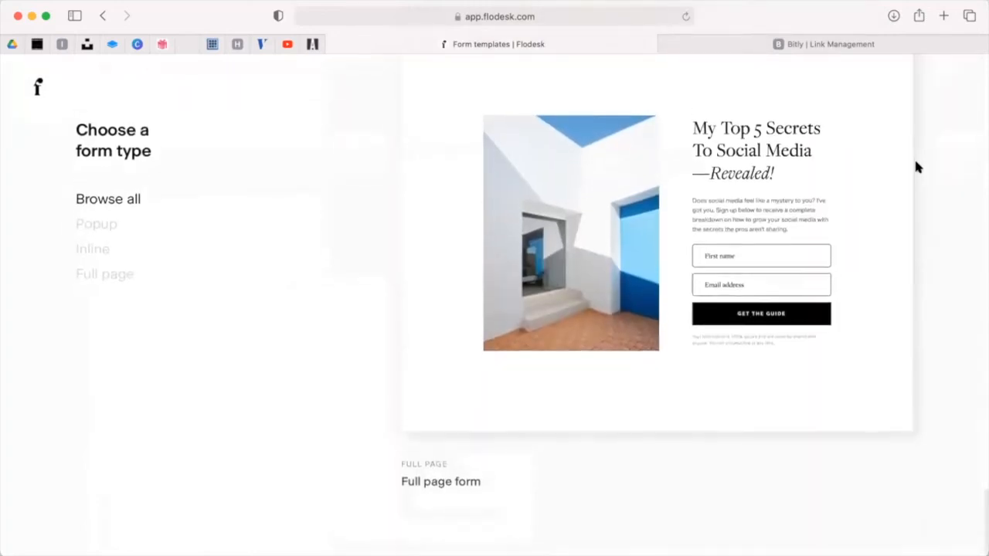
mouse_move(691, 201)
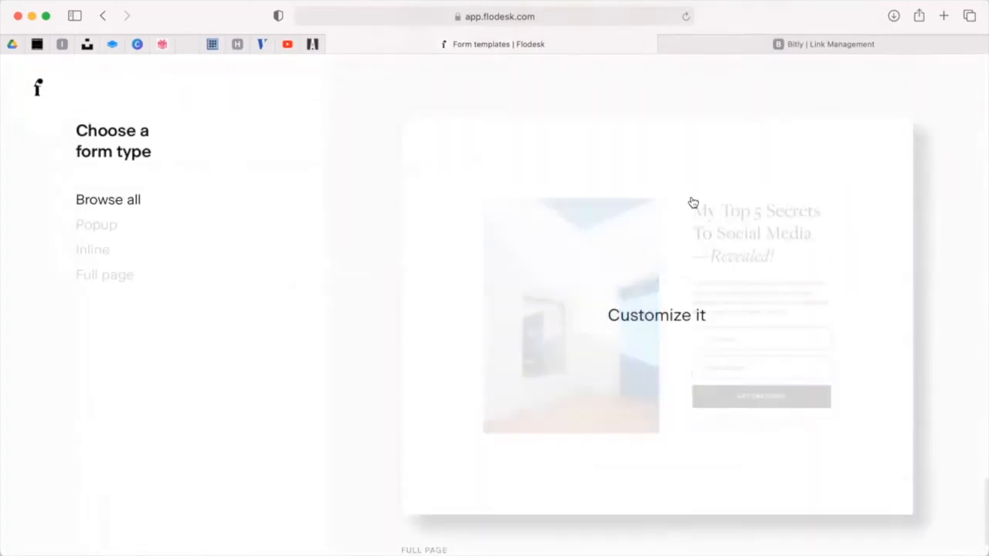
left_click(698, 254)
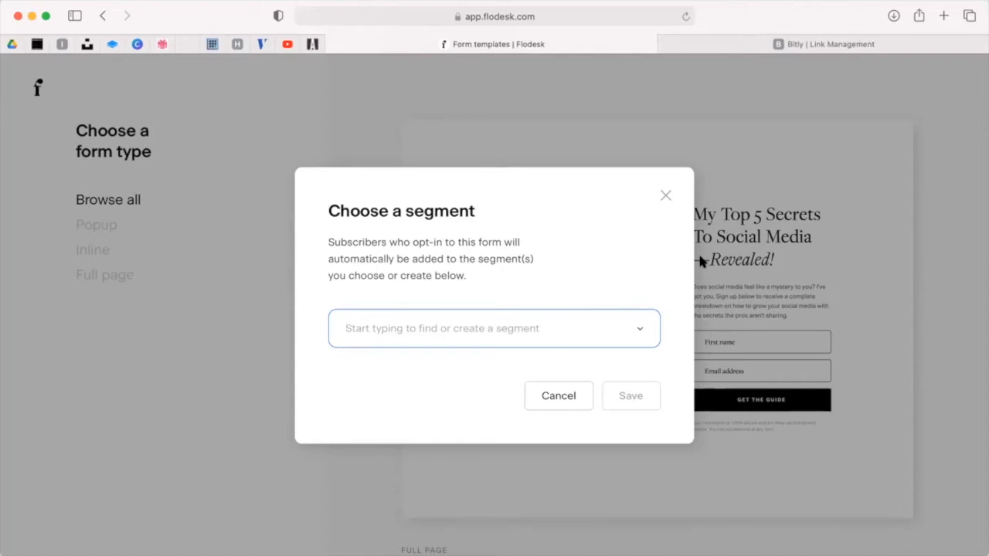
left_click(578, 325)
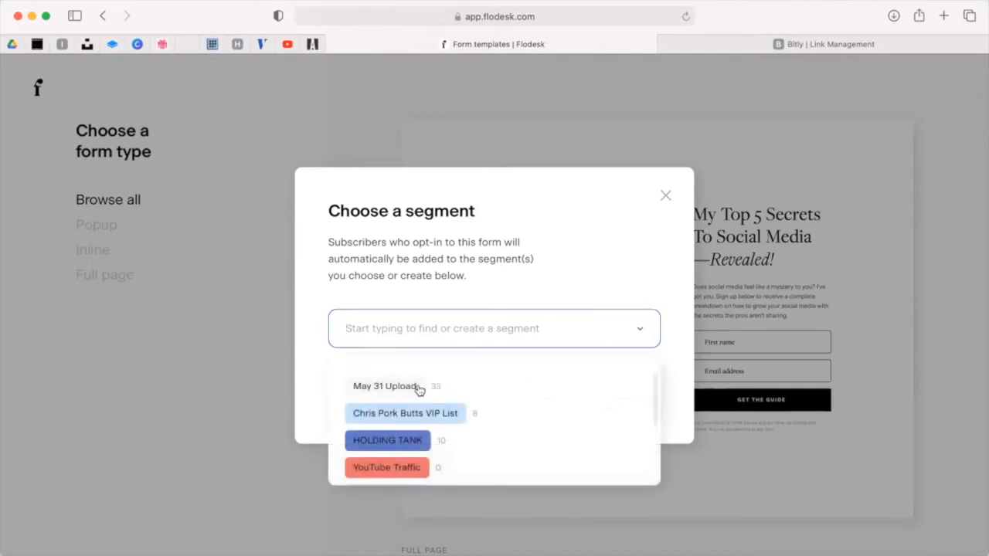
scroll(406, 398, "down", 5)
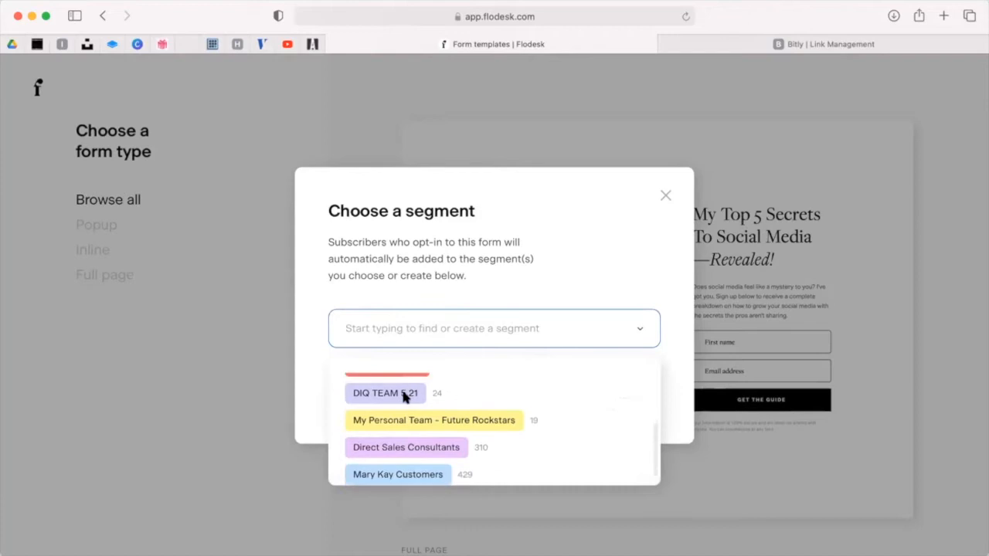
scroll(405, 398, "up", 5)
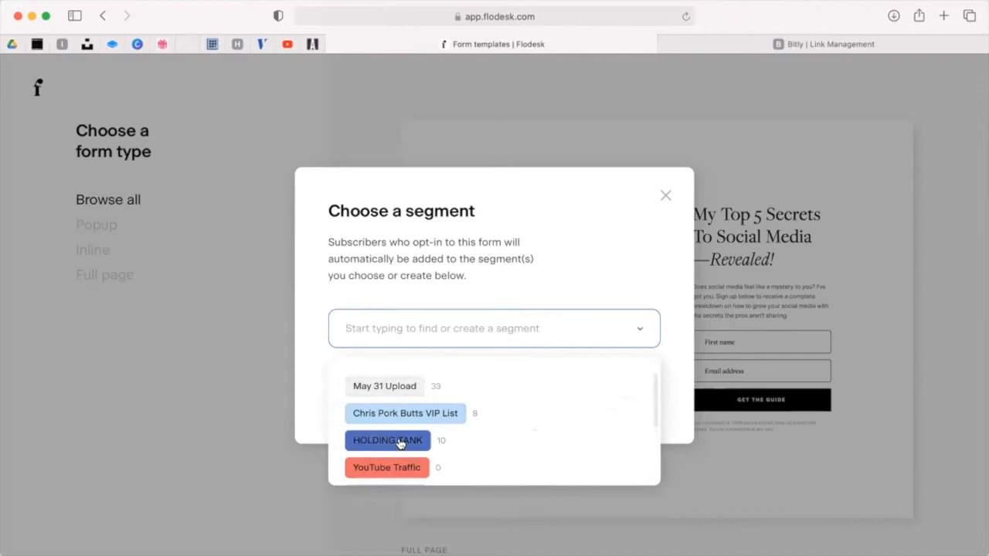
left_click(400, 441)
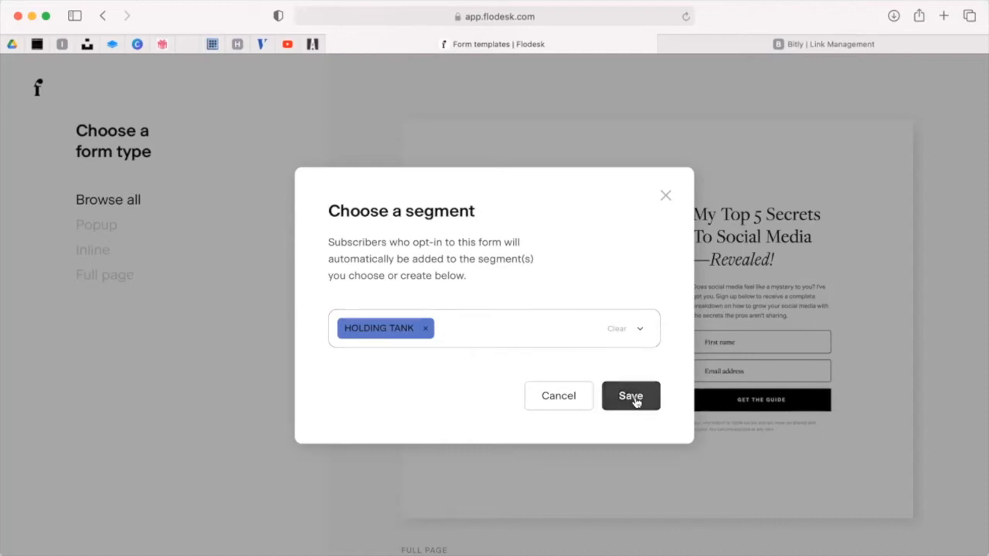
left_click(553, 319)
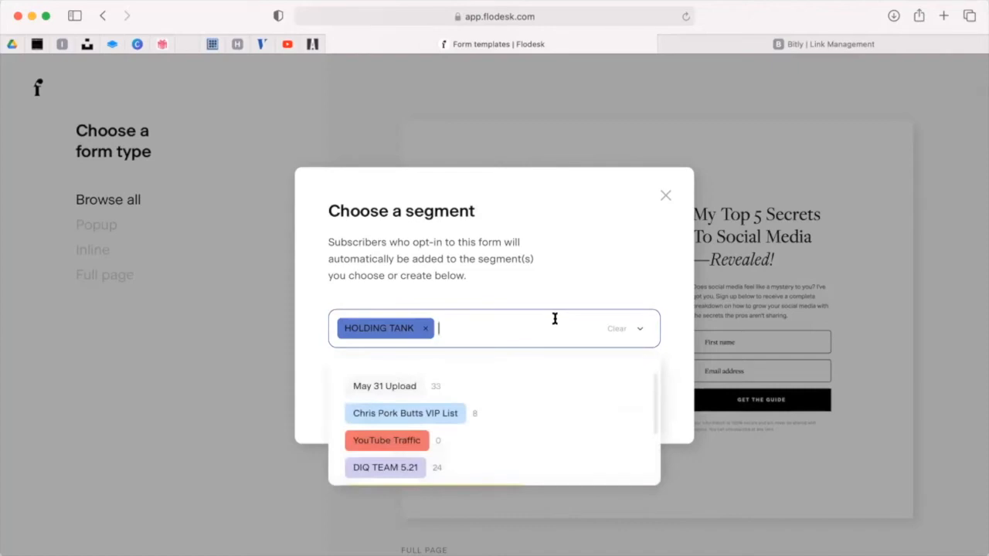
key("BackSpace")
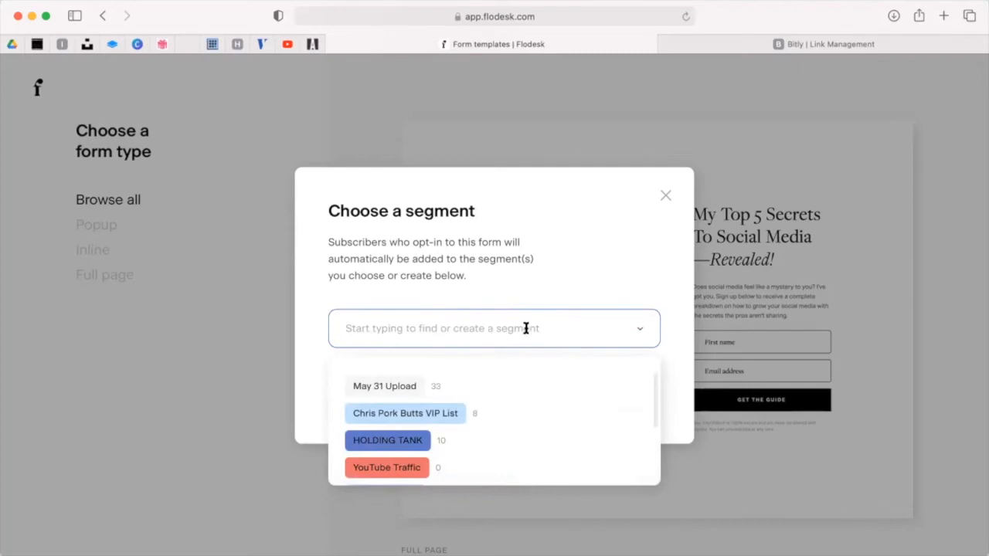
- Create a new segment named EXAMPLE SEGMENT for the form's subscribers and save the choice
scroll(398, 421, "down", 4)
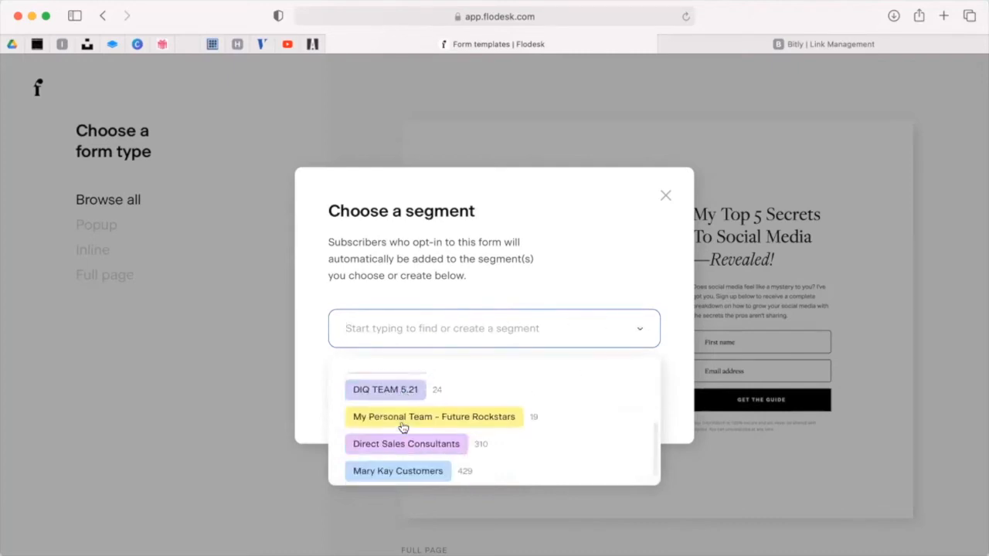
scroll(400, 425, "up", 4)
left_click(411, 330)
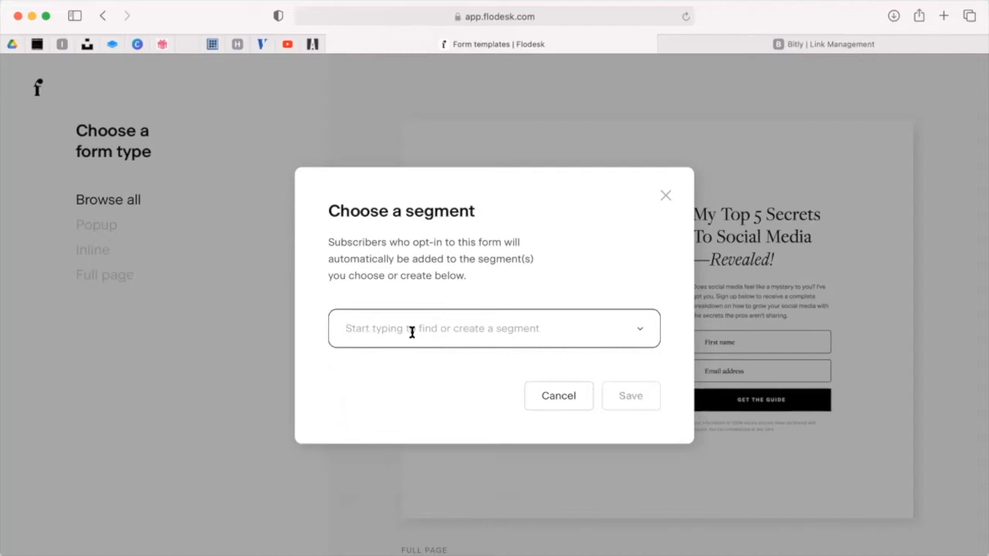
type("E")
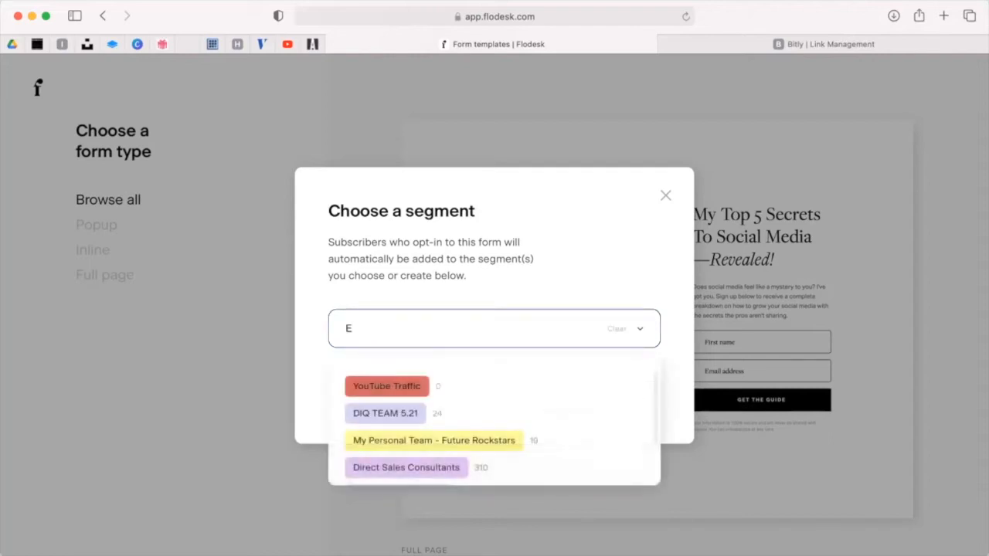
type("XAMPLE ")
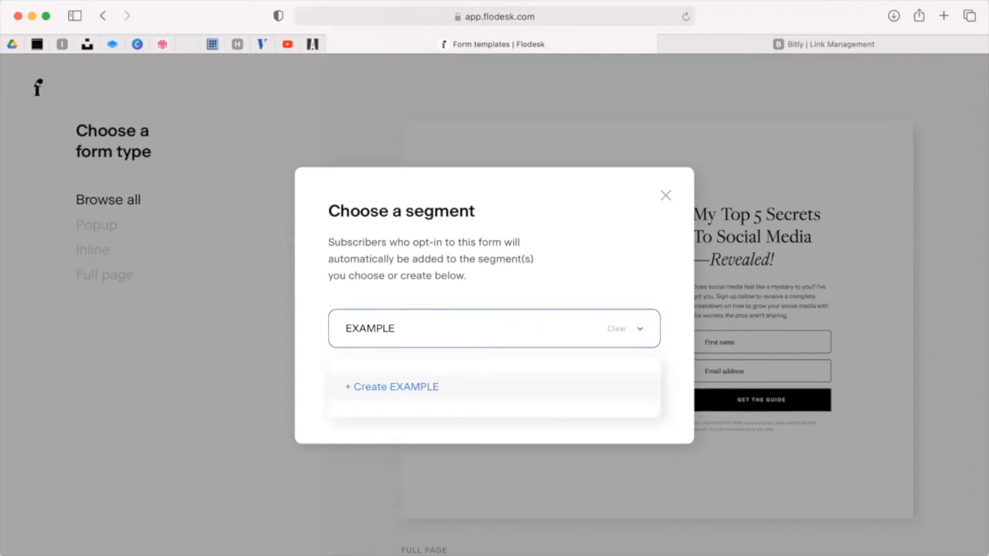
type("SEGMENT")
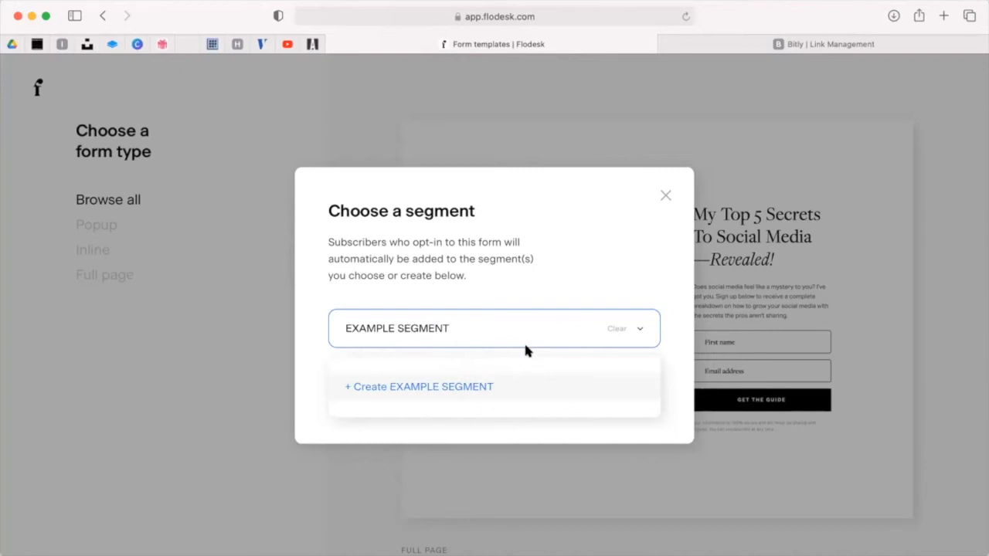
left_click(472, 394)
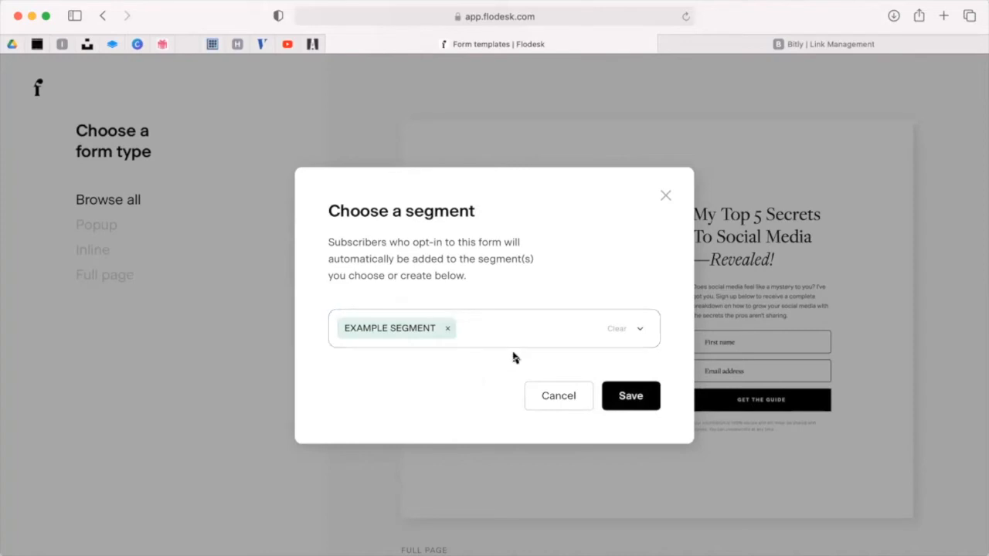
left_click(631, 398)
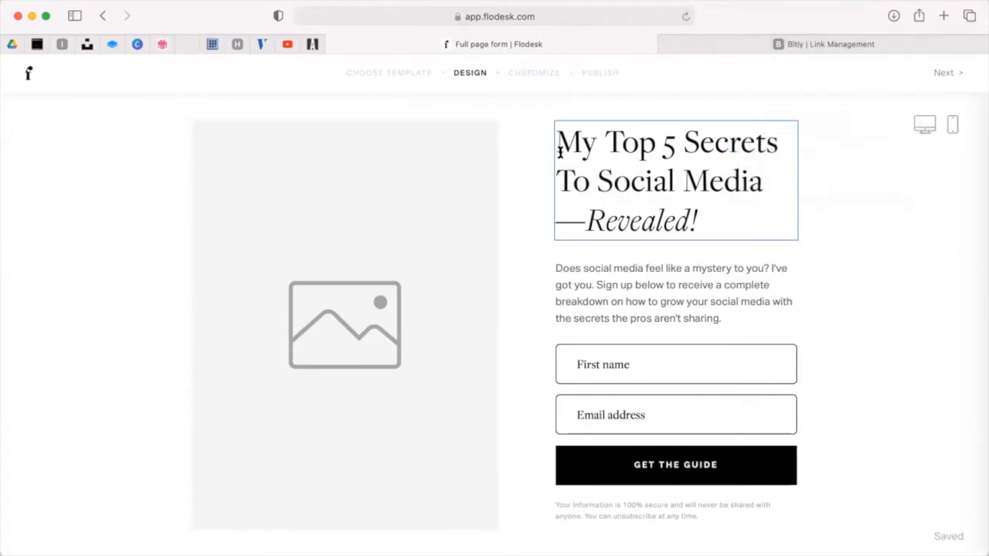
- Open flodesk.com in a new browser tab, dismissing the Instagram integration notice, and go to the list of forms
left_click(917, 44)
left_click(943, 15)
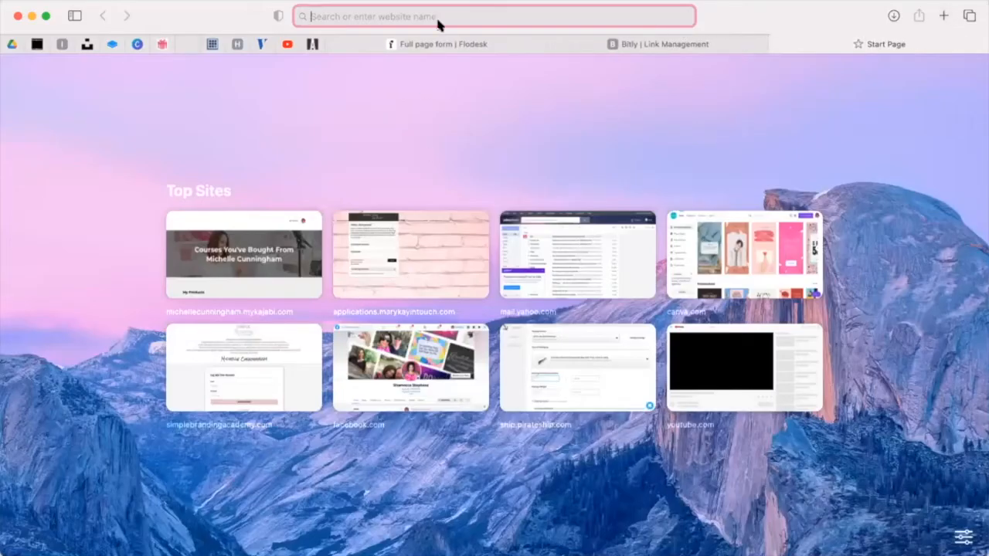
type("flodesk.com")
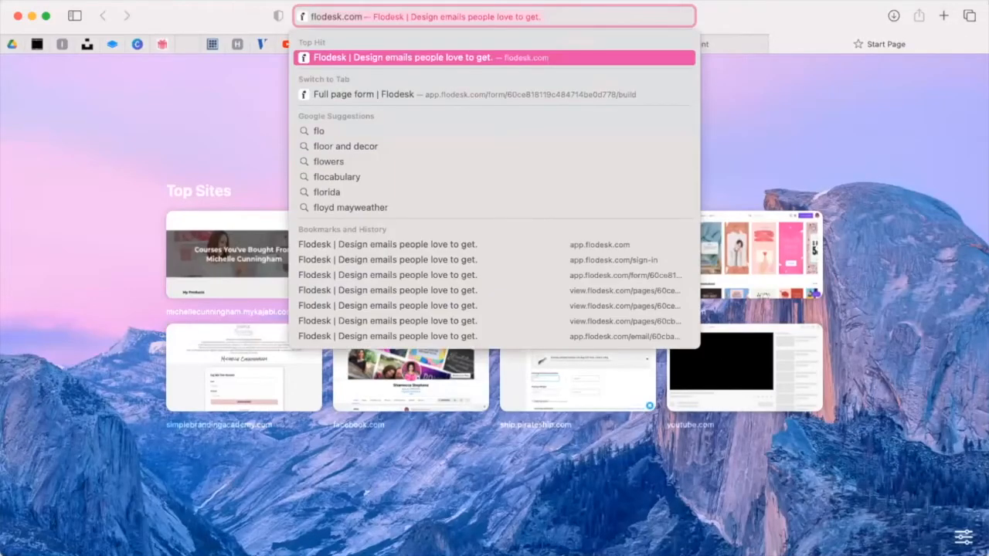
key("Return")
left_click(937, 74)
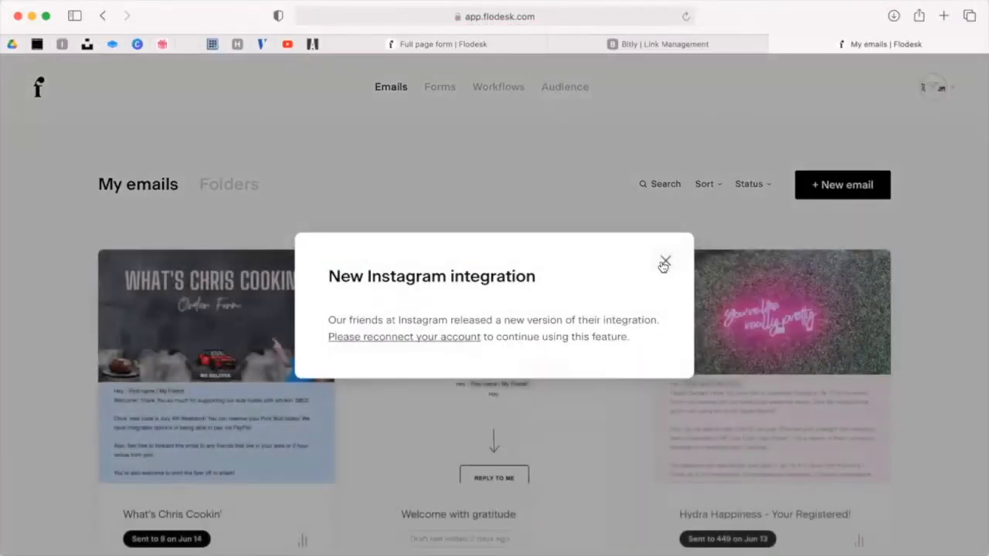
left_click(663, 261)
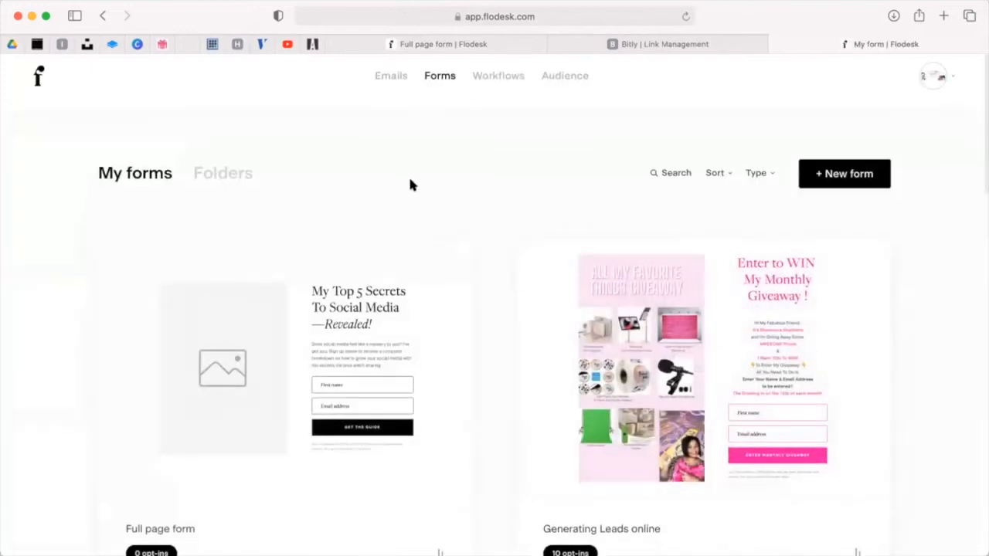
- Find the existing form "How to make your eyes pop #2" and open it for editing
scroll(550, 239, "down", 10)
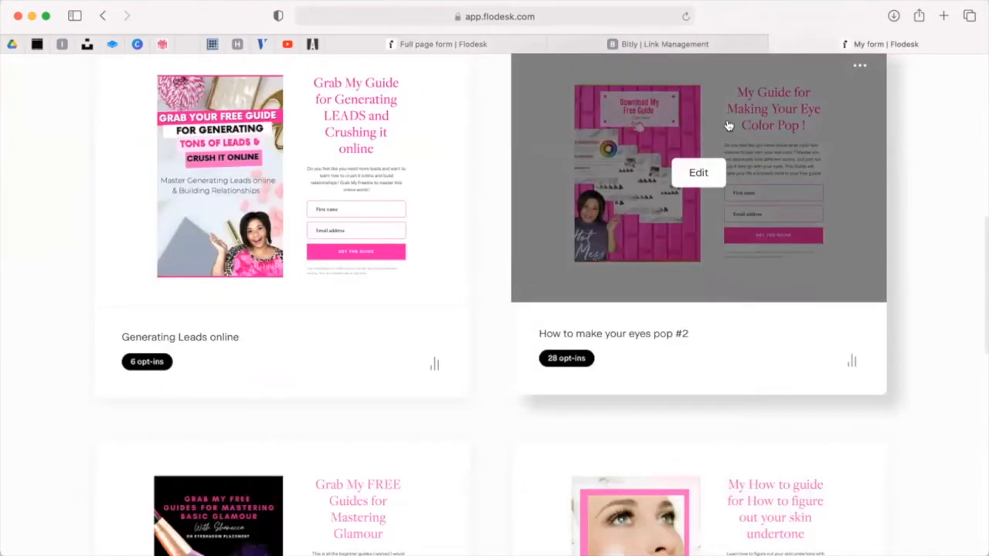
scroll(760, 146, "up", 2)
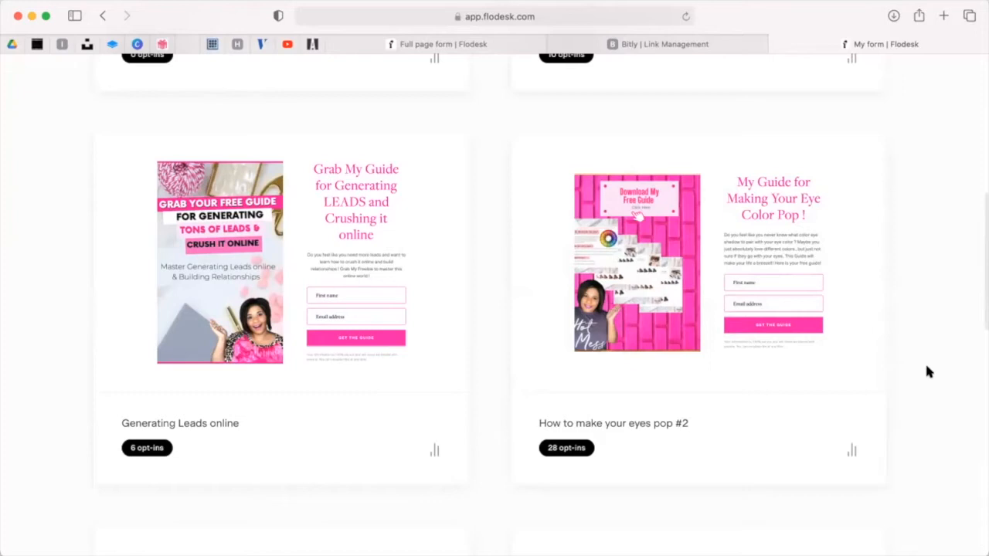
mouse_move(697, 241)
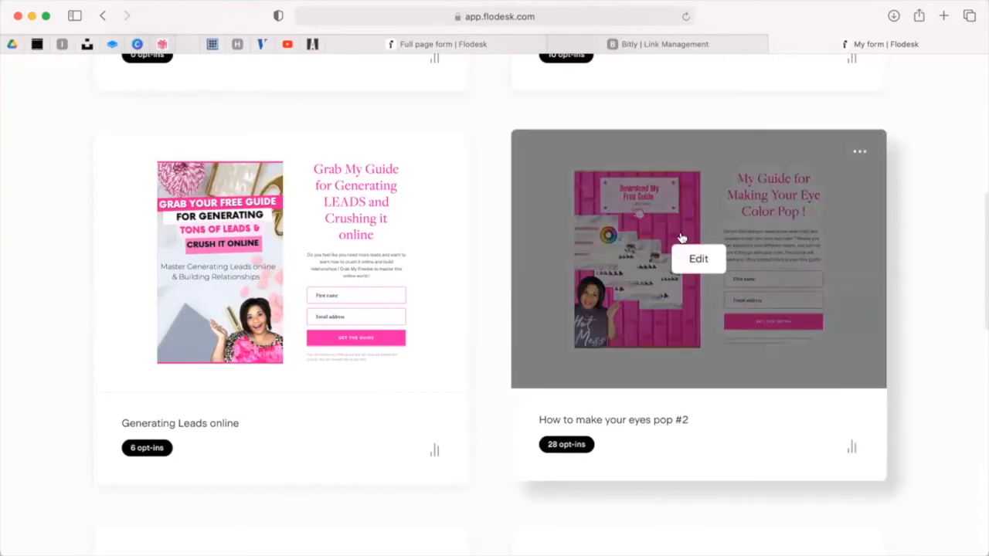
left_click(757, 221)
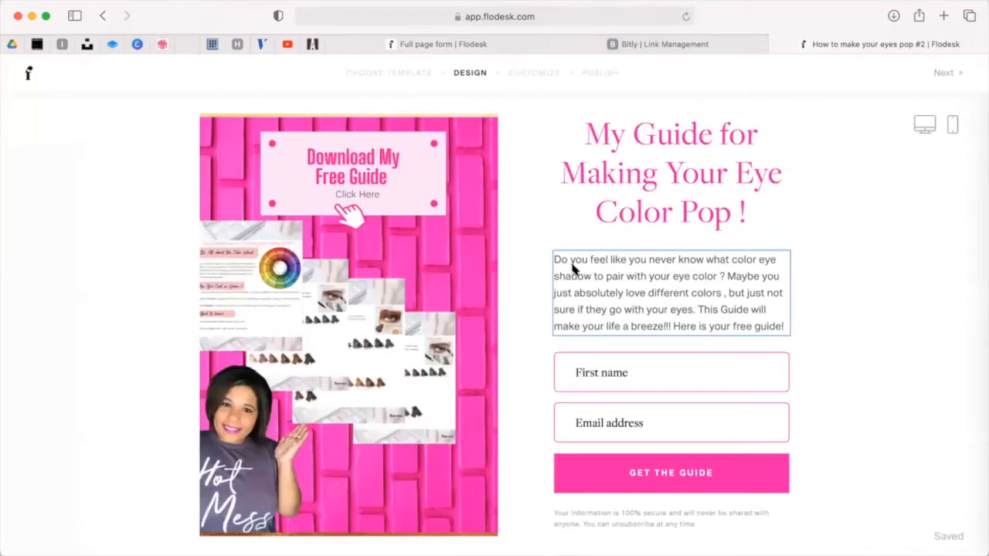
- Select the description paragraph below the "My Guide for Making Your Eye Color Pop !" heading and copy its text
left_click(763, 320)
left_click_drag(428, 257, 677, 322)
right_click(601, 297)
left_click(671, 224)
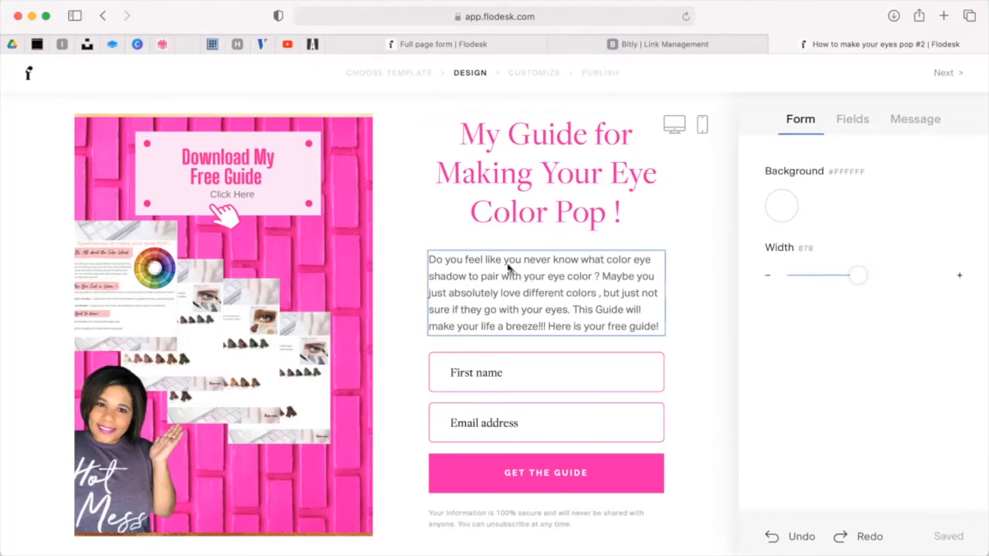
- Compare the new full page form with the existing eye color guide form and inspect the existing form's image
left_click(632, 45)
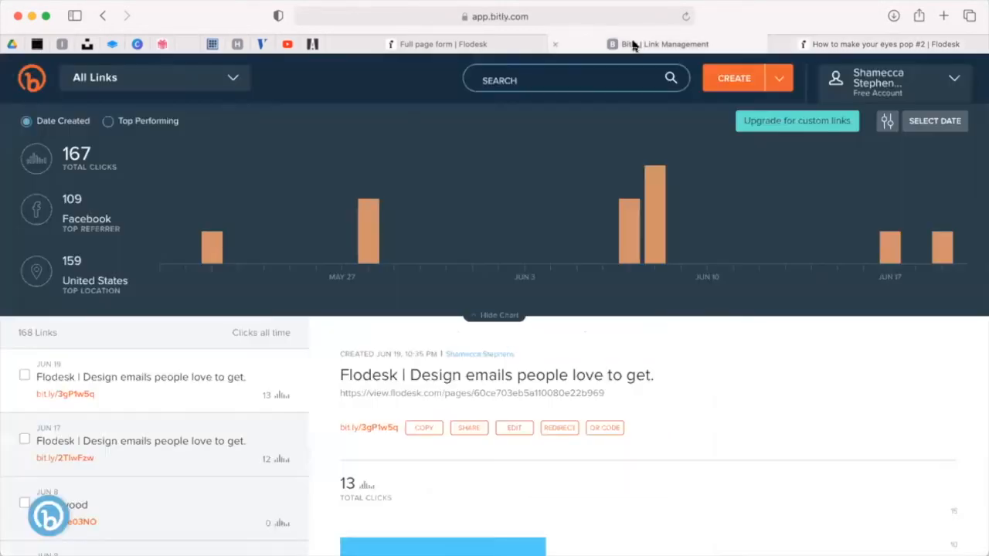
left_click(441, 44)
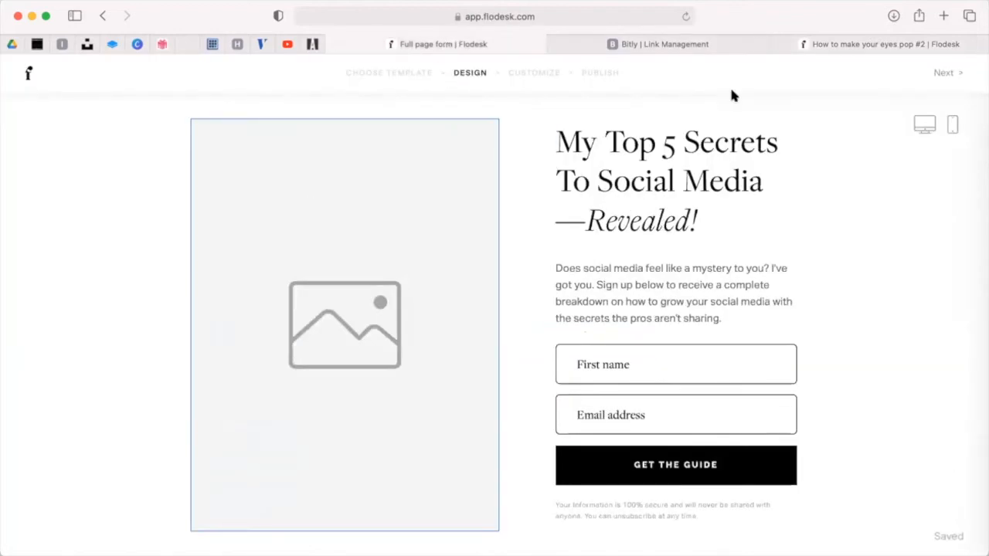
left_click(880, 44)
left_click(218, 207)
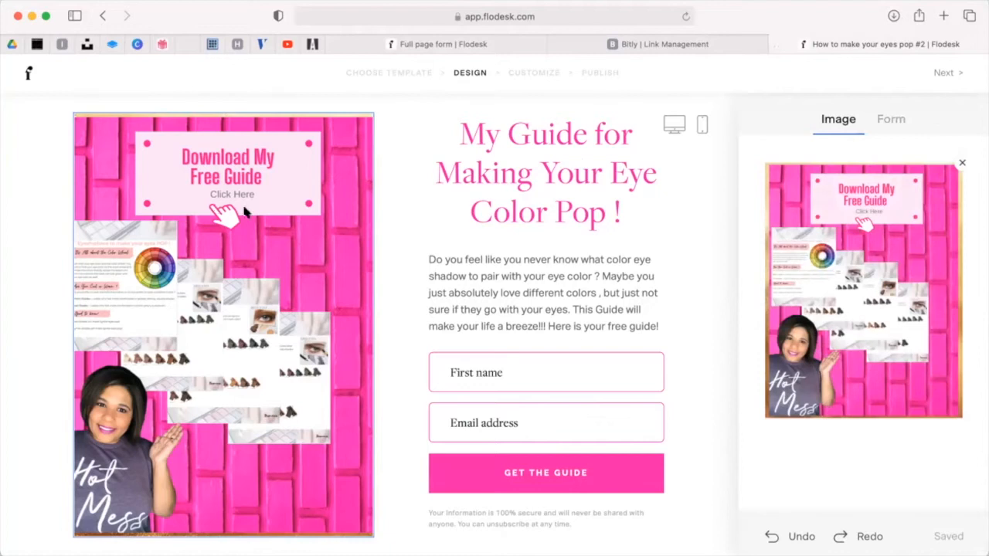
left_click(425, 220)
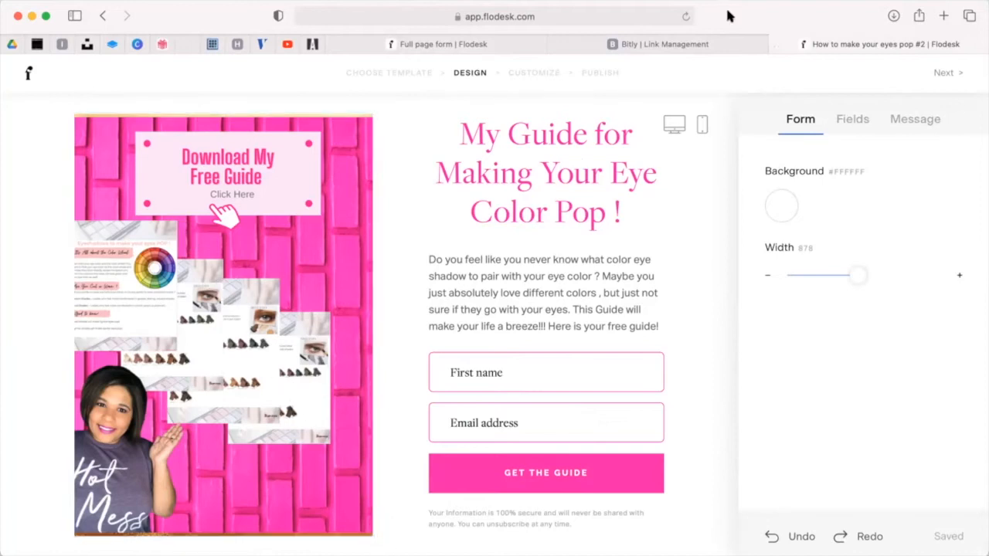
- Replace the new full page form's heading with "GRAB MY Guide for making your eye color pop !", checking the wording in the existing form
left_click(462, 44)
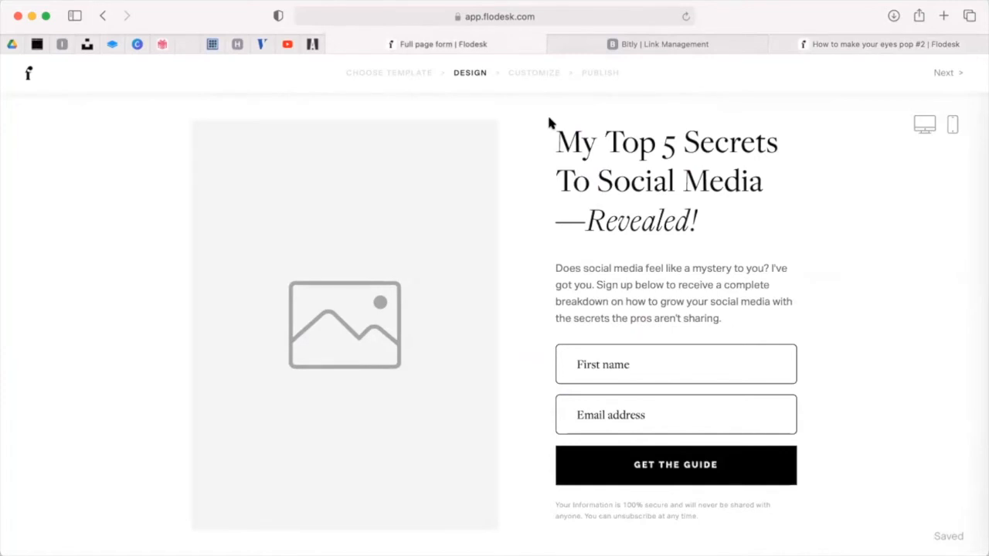
left_click(428, 158)
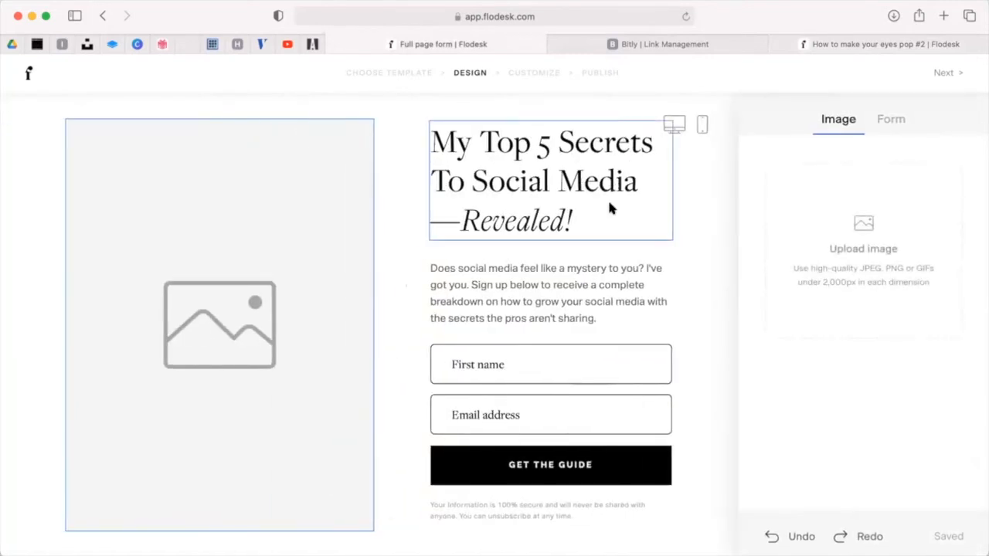
left_click(564, 220)
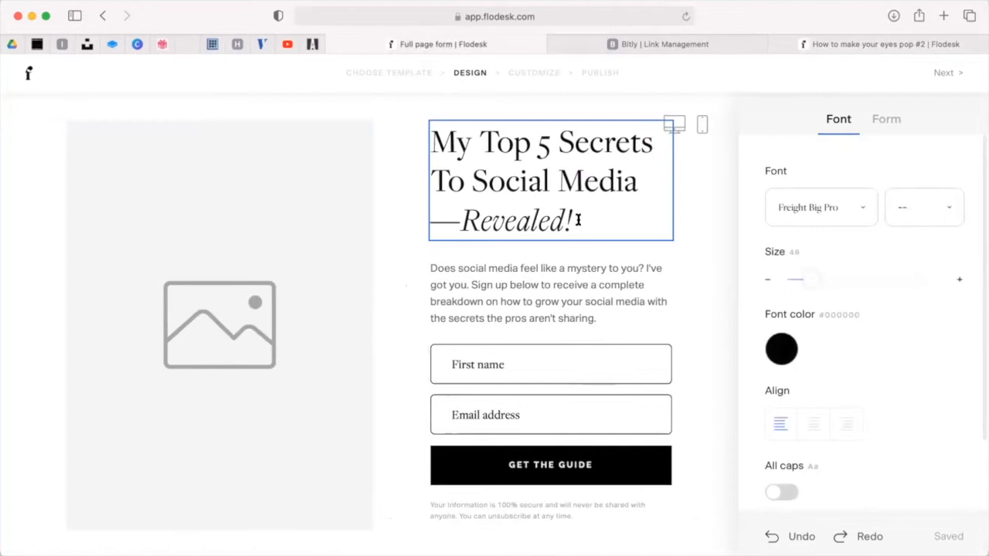
left_click(419, 118)
key("super+a")
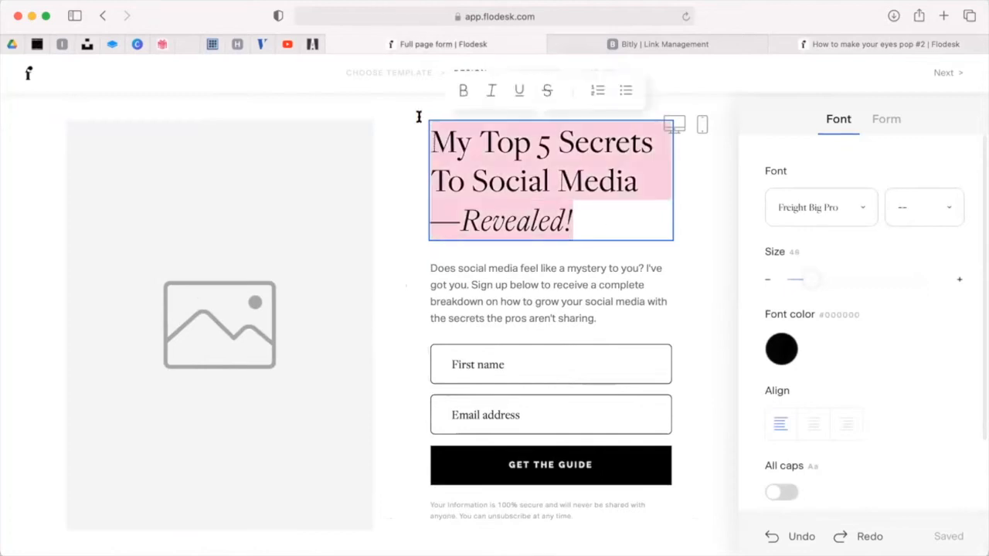
key("BackSpace")
type("GRAB MY ")
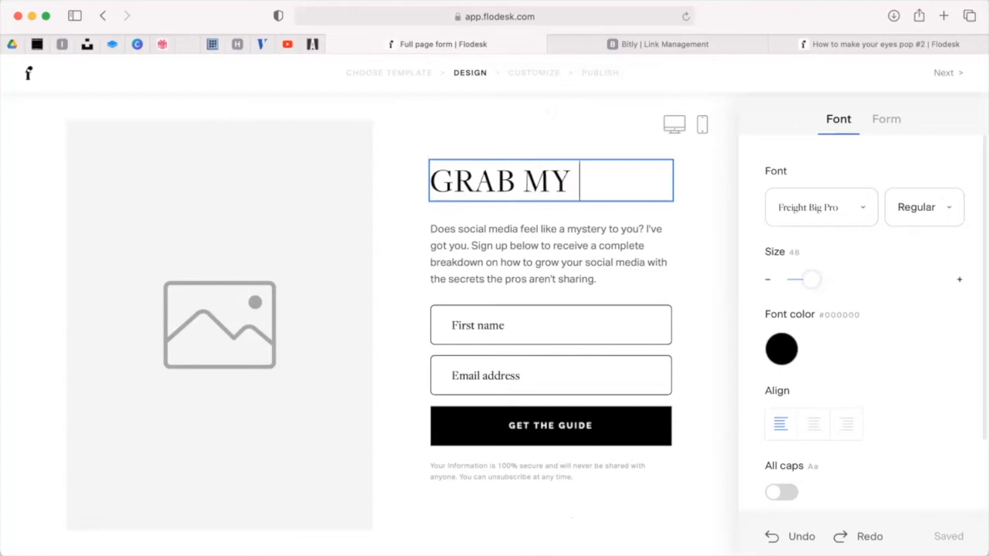
type("Guid")
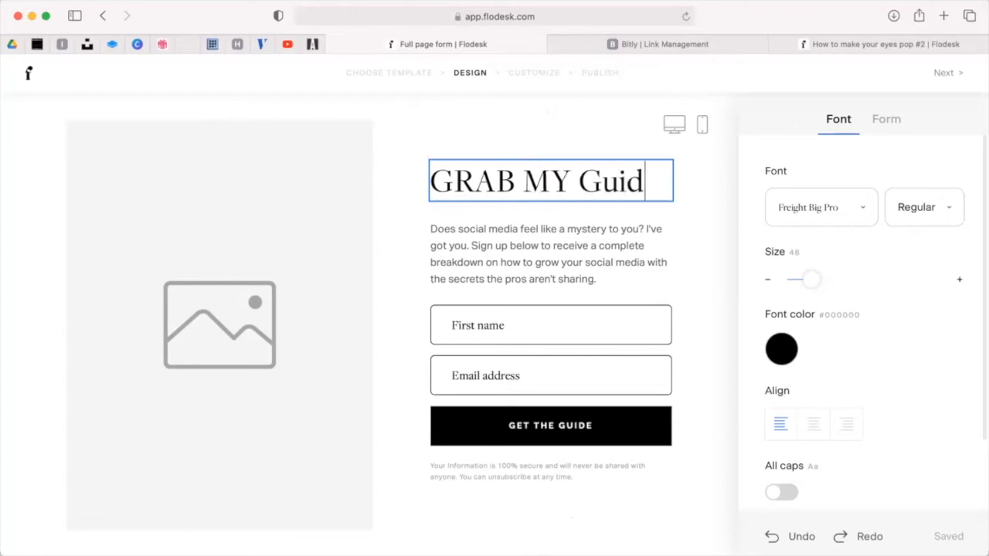
type("e for")
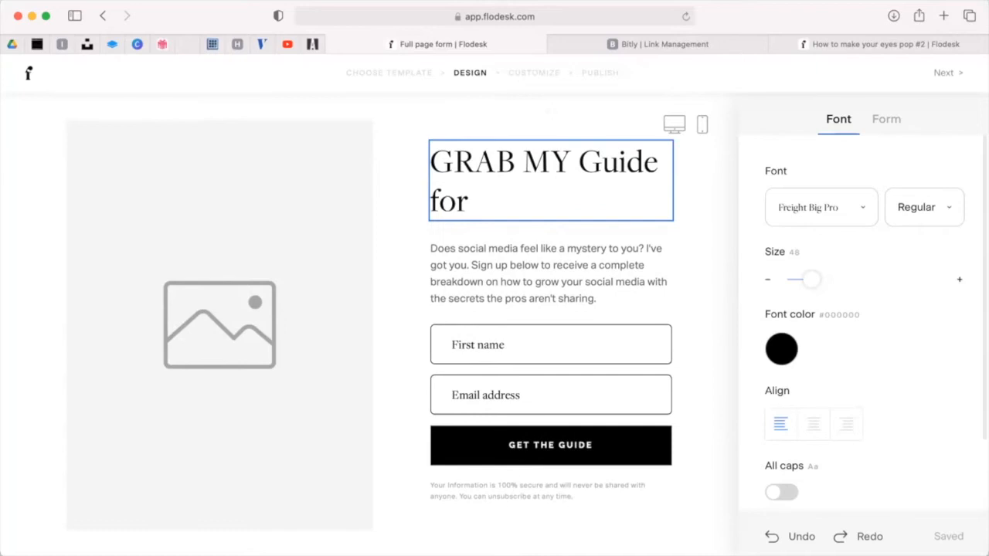
left_click(934, 40)
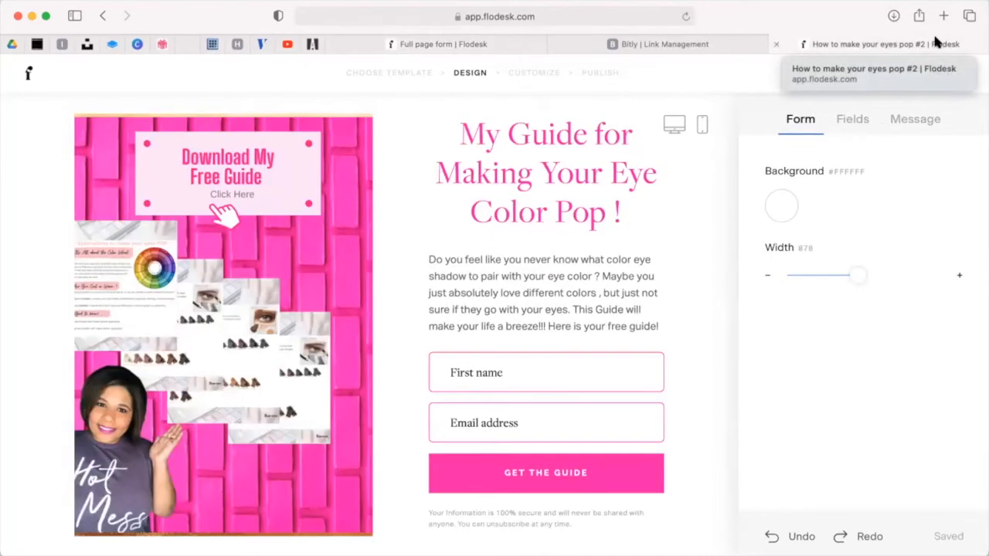
left_click(494, 45)
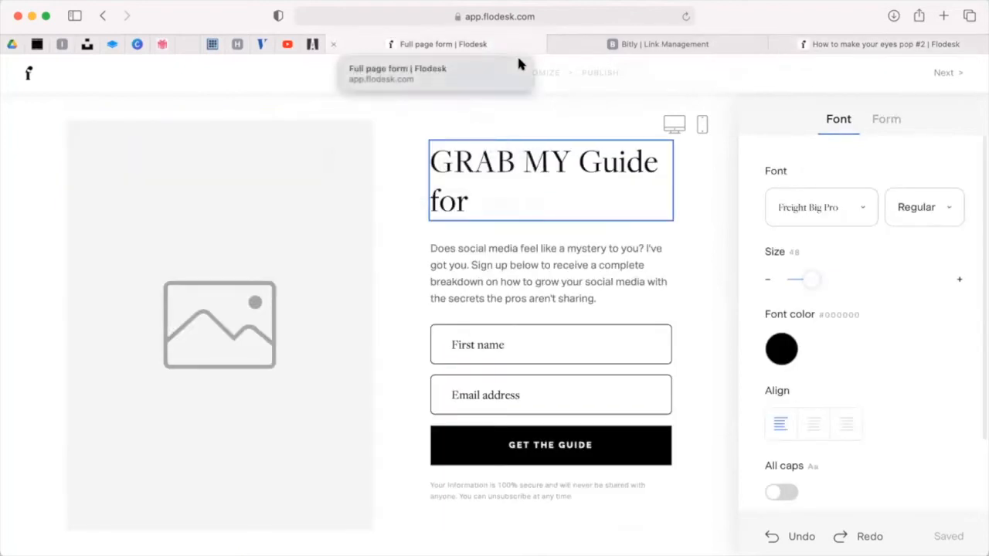
type("making your")
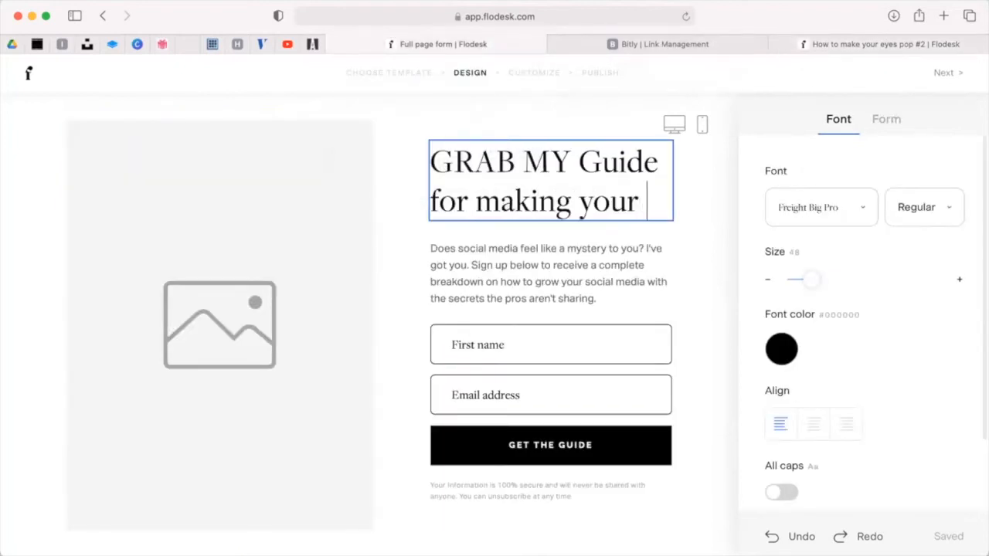
type(" eye color ")
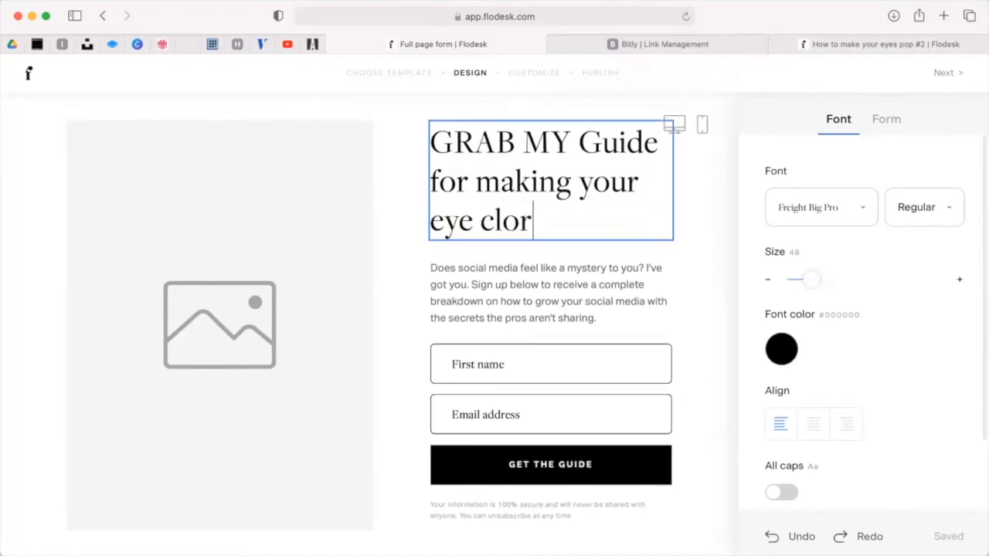
type("pop !")
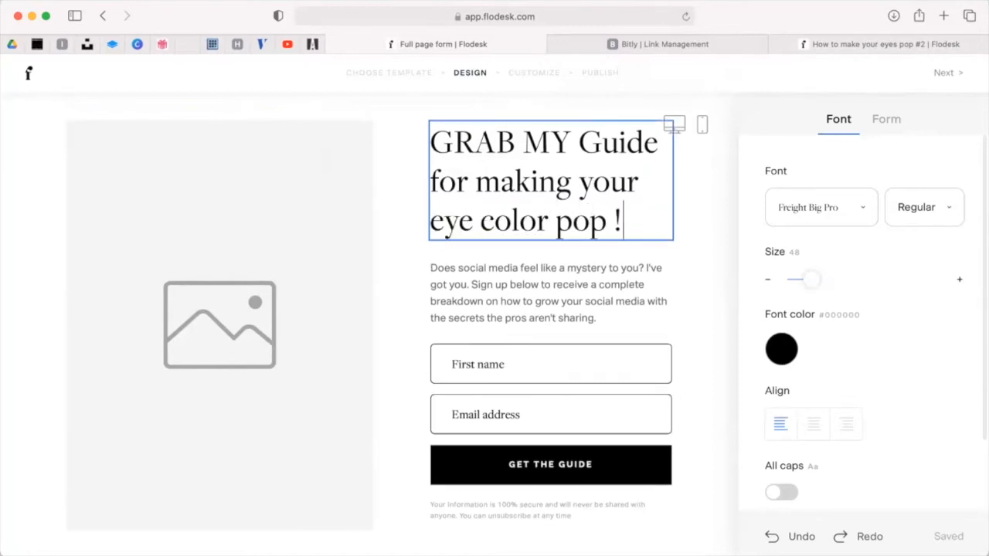
- Centre the whole heading and set its font color to the custom pink #FB0EAA
left_click_drag(626, 217, 454, 146)
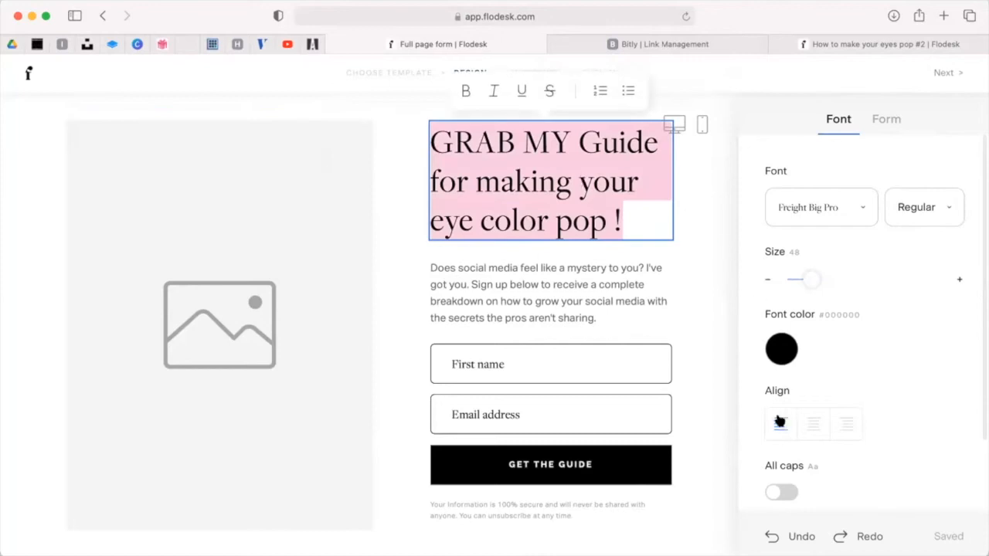
left_click(813, 424)
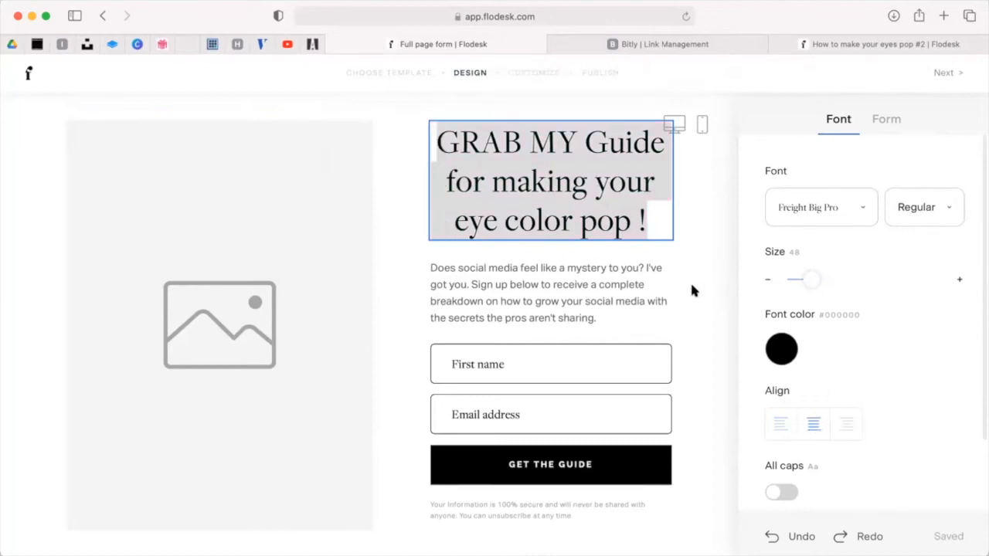
left_click(796, 348)
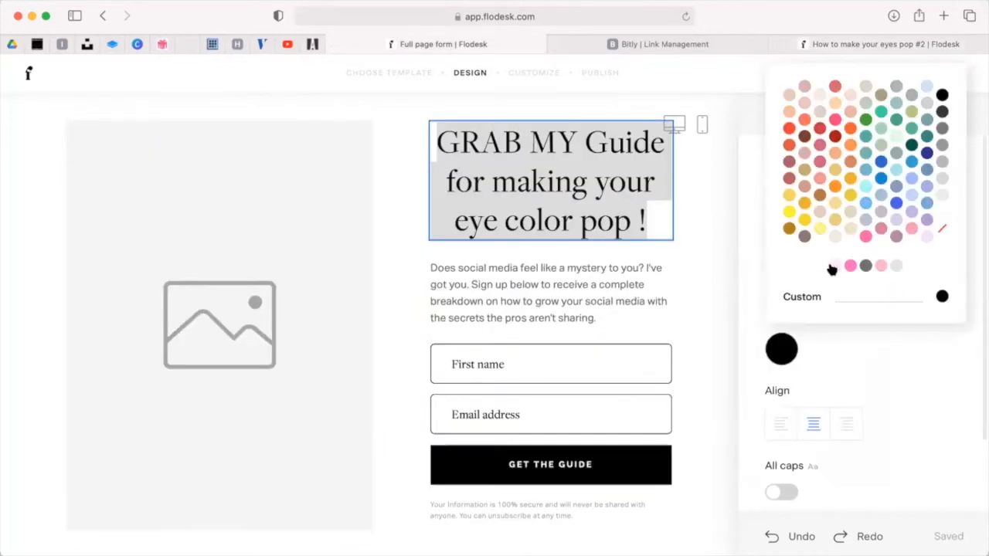
left_click(872, 293)
right_click(871, 293)
left_click(809, 328)
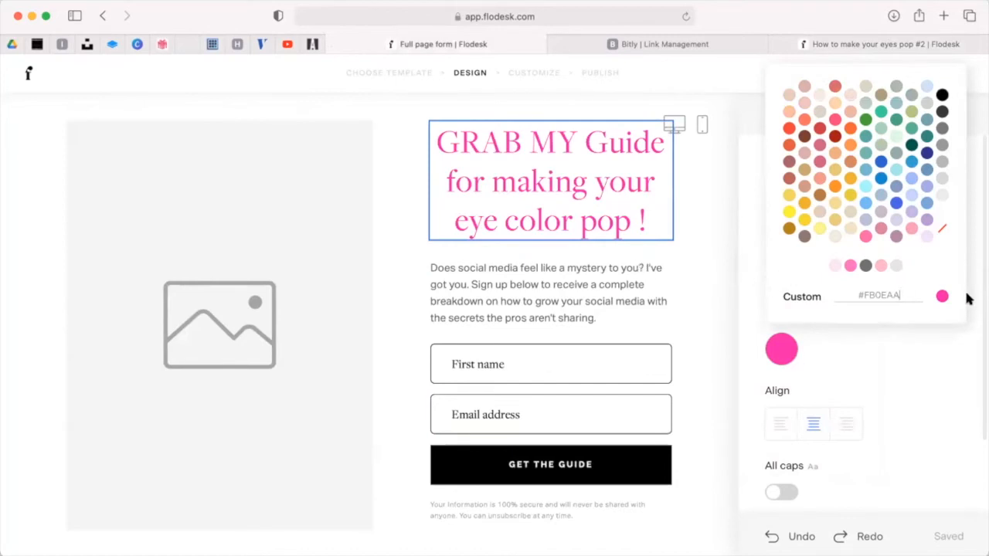
- Copy the heading's custom color code and apply #FB0EAA as the fill color of the GET THE GUIDE button
double_click(920, 296)
key("super+c")
left_click(919, 295)
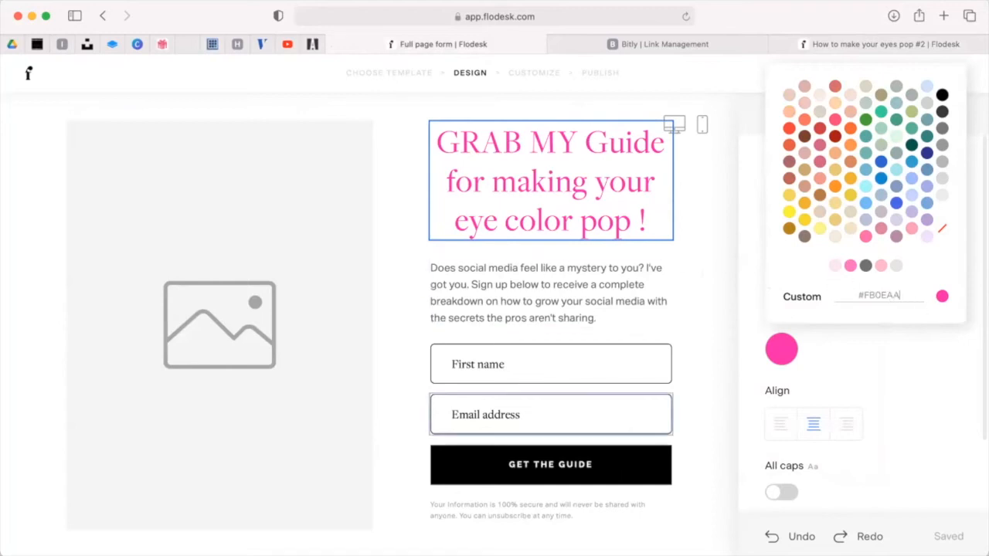
left_click(562, 467)
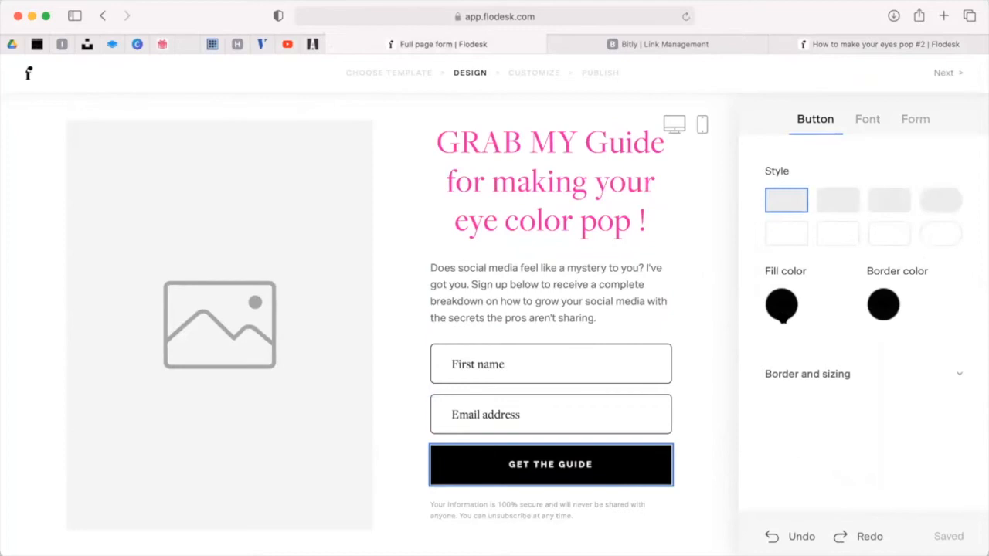
left_click(781, 306)
left_click(896, 250)
double_click(896, 251)
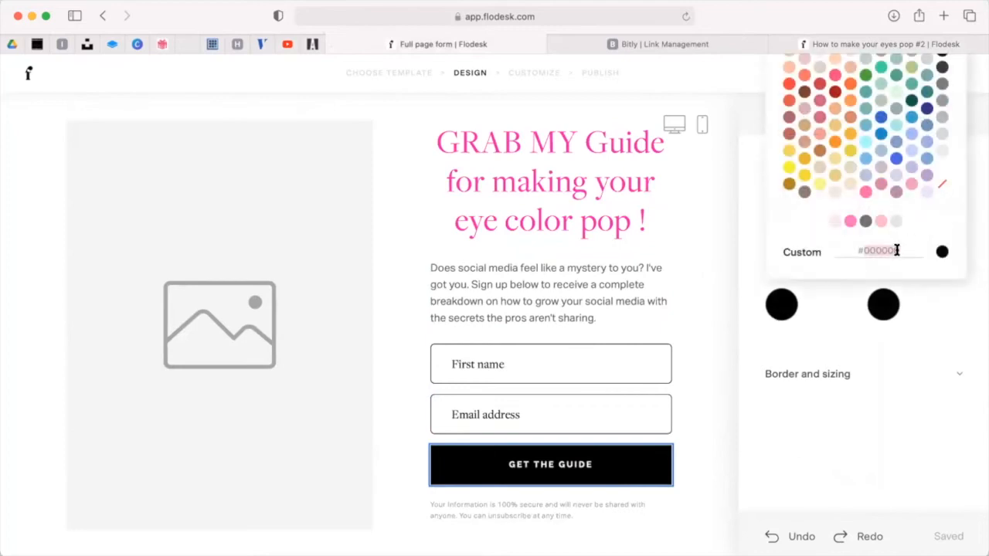
key("BackSpace")
right_click(896, 250)
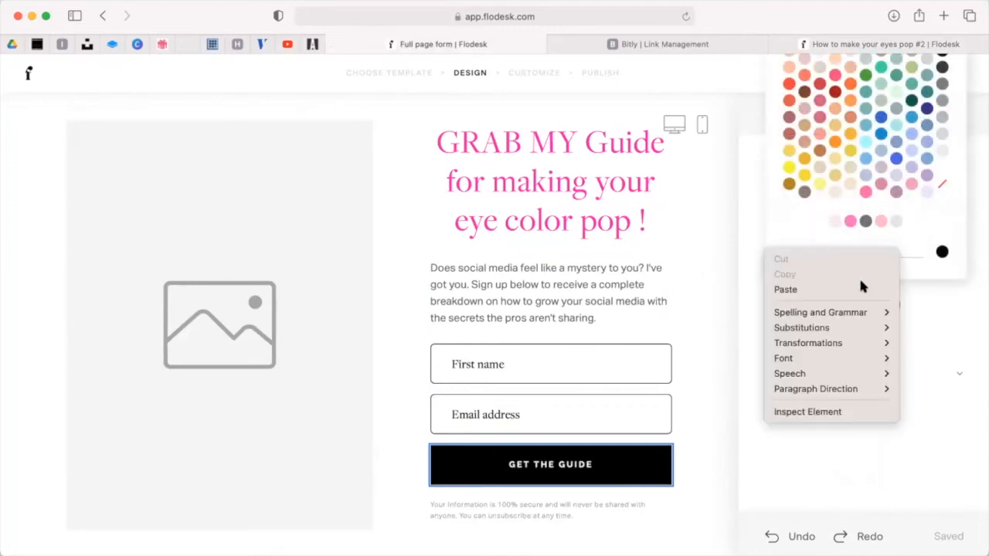
left_click(861, 286)
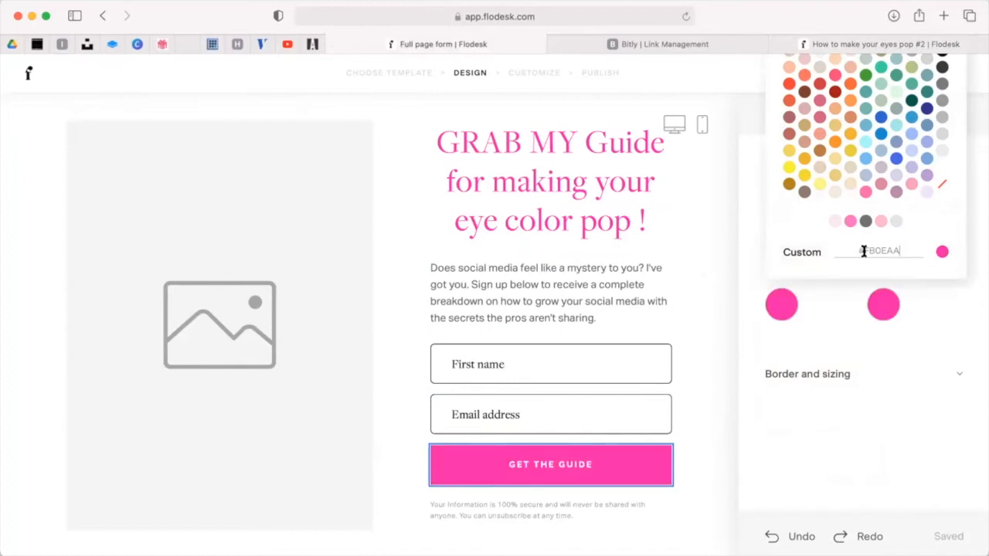
left_click(852, 296)
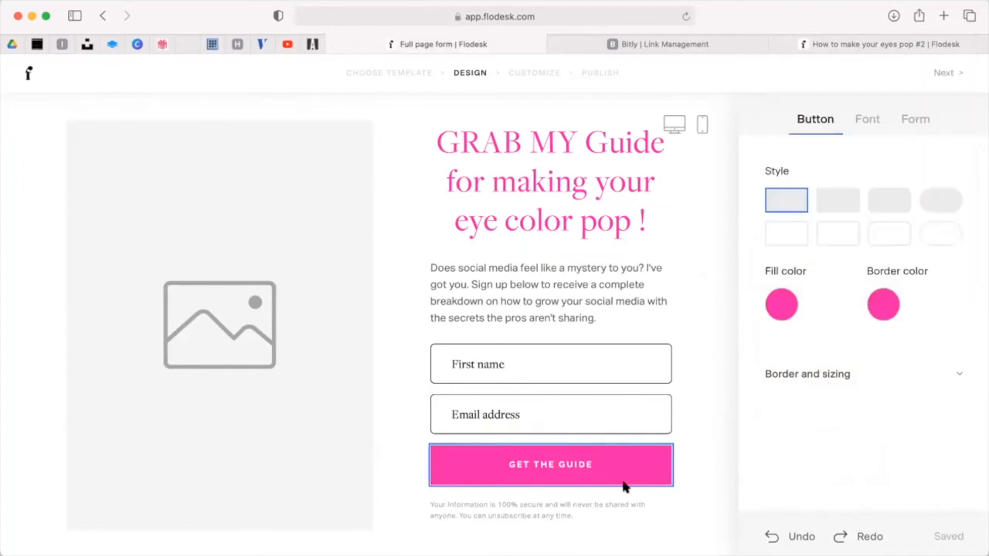
- Check the custom color code of the GET THE GUIDE button's fill
left_click(780, 303)
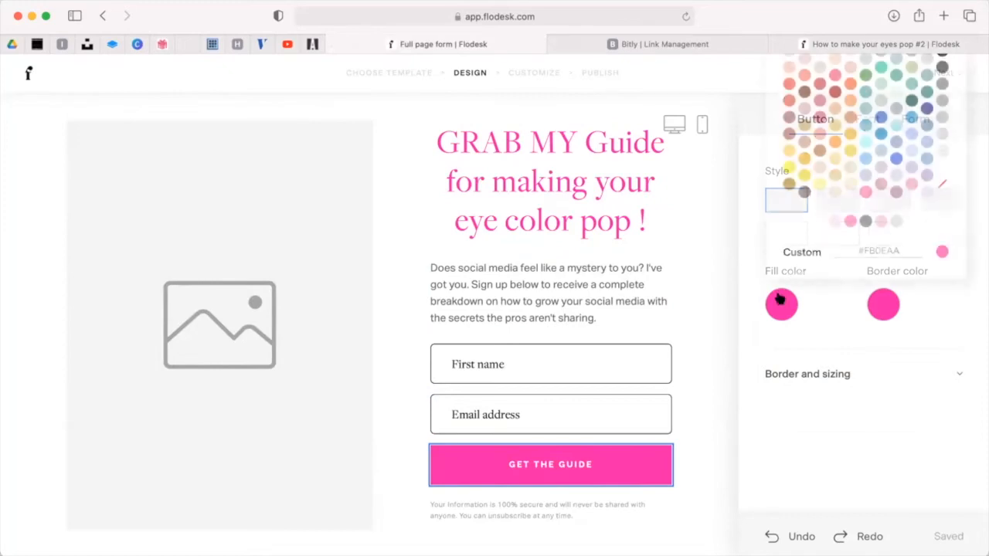
left_click(869, 245)
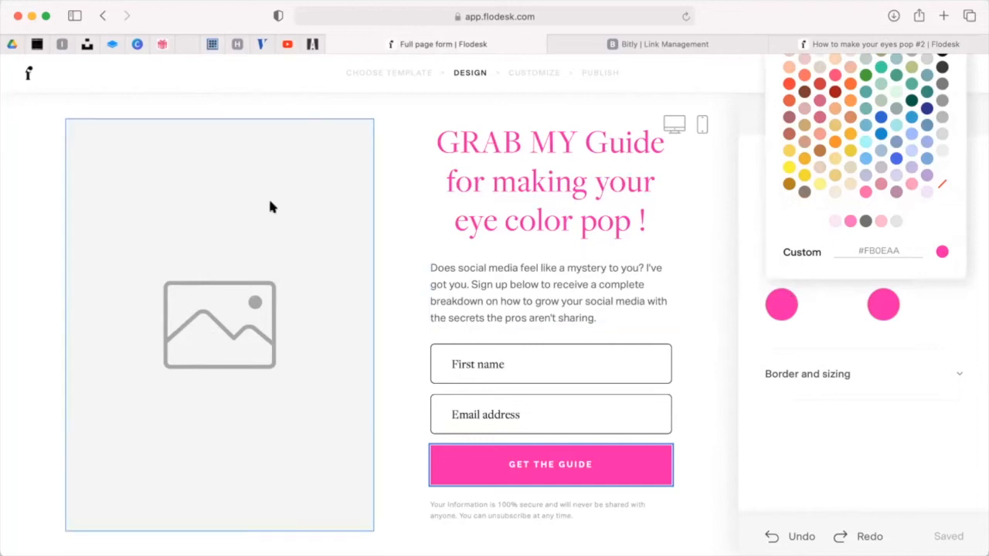
left_click(719, 232)
- Copy the full description paragraph from the existing "How to make your eyes pop #2" form
left_click(514, 314)
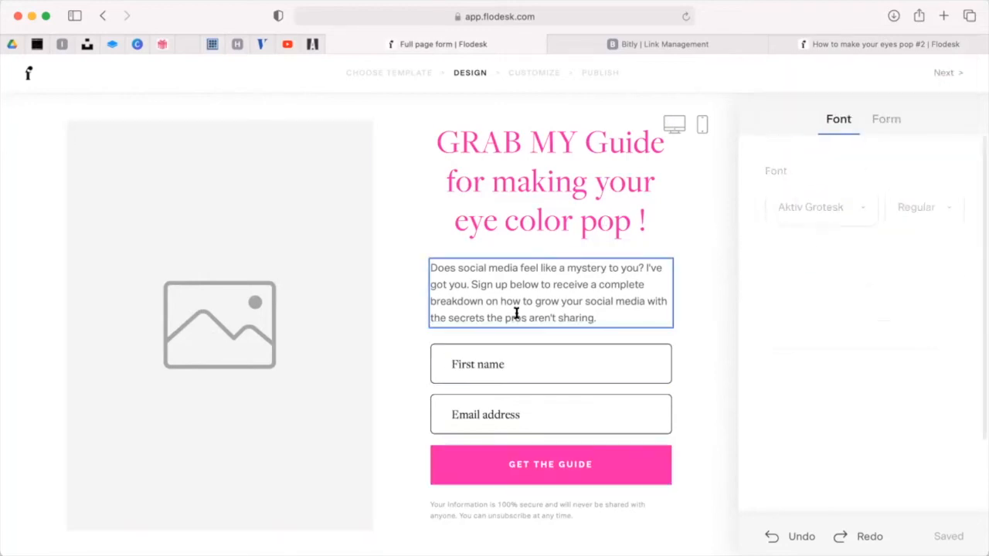
left_click(863, 45)
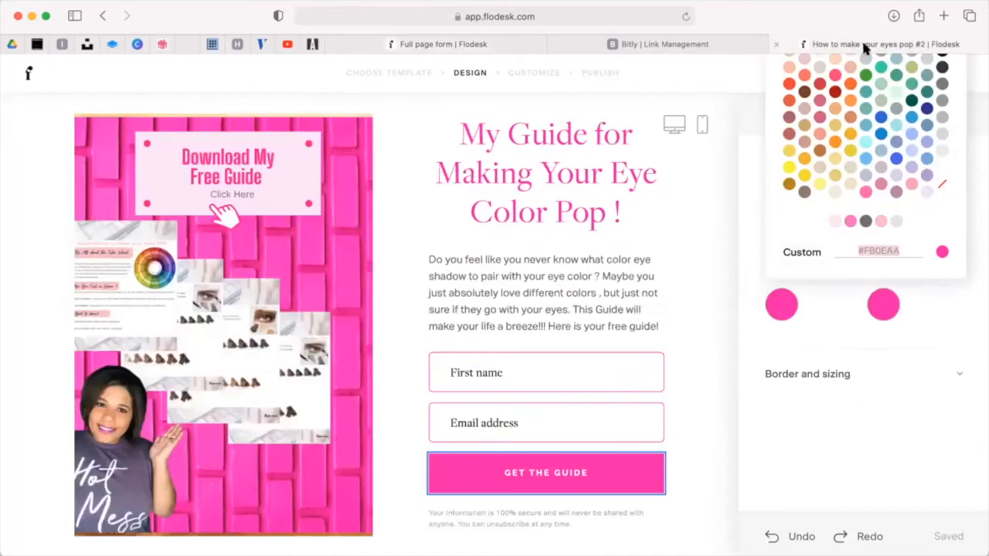
left_click(425, 251)
left_click_drag(429, 259, 677, 328)
right_click(586, 304)
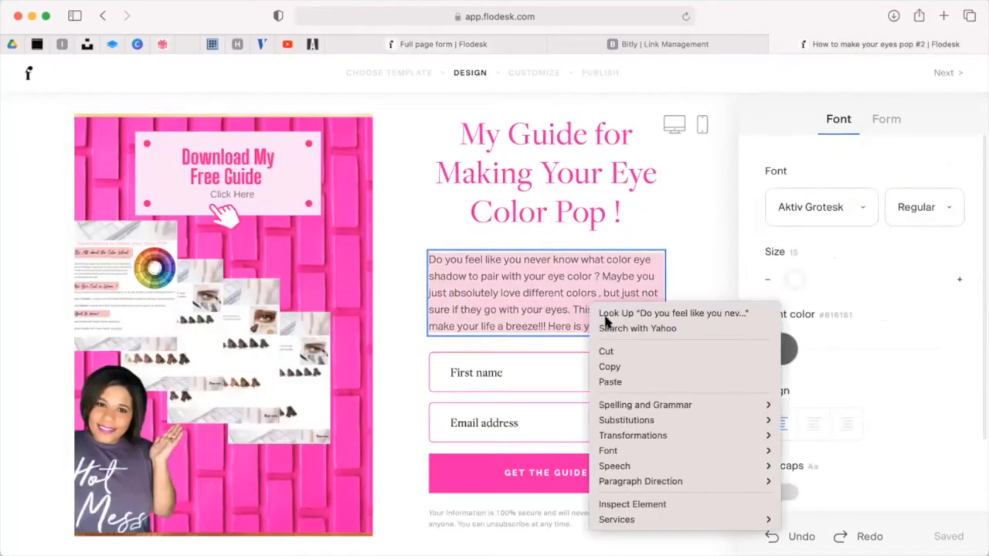
left_click(614, 366)
- Replace the new form's social media placeholder paragraph with the copied eye color description and centre it
left_click(475, 46)
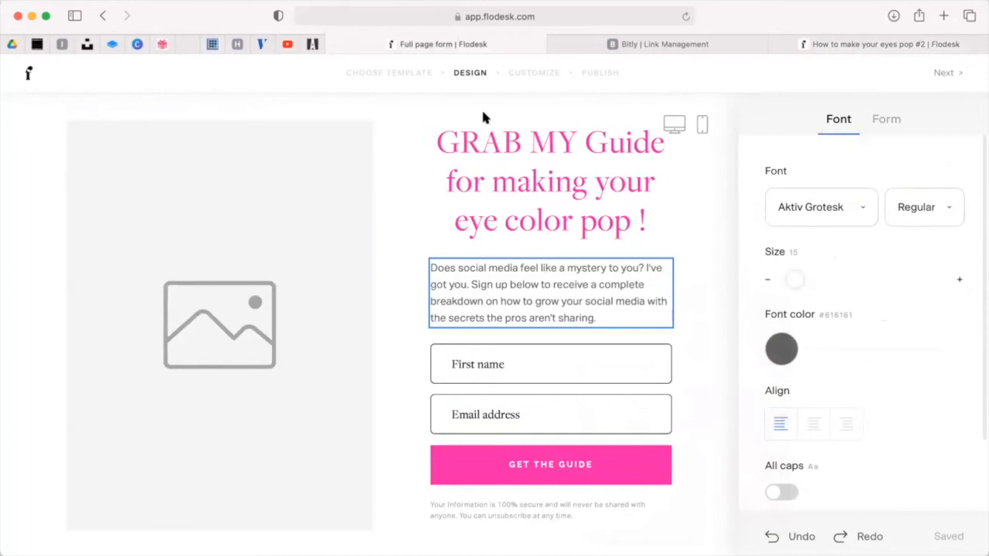
left_click_drag(600, 312, 343, 234)
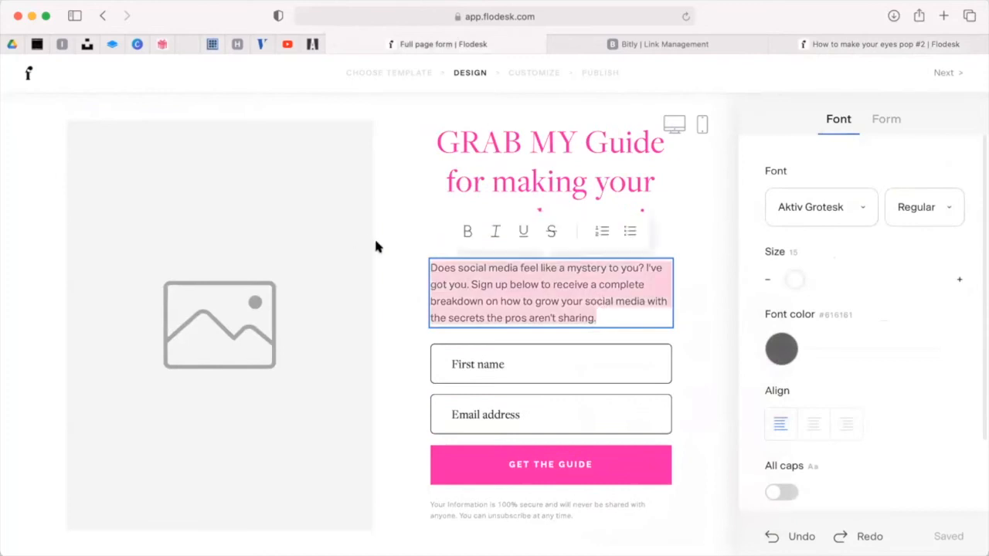
key("BackSpace")
right_click(470, 289)
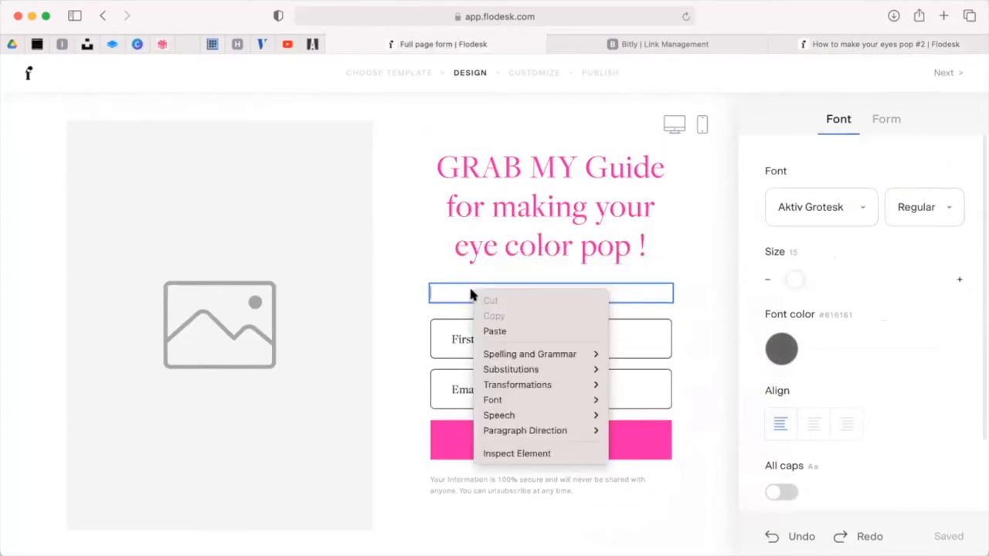
left_click(499, 330)
left_click_drag(642, 329, 420, 256)
left_click(813, 422)
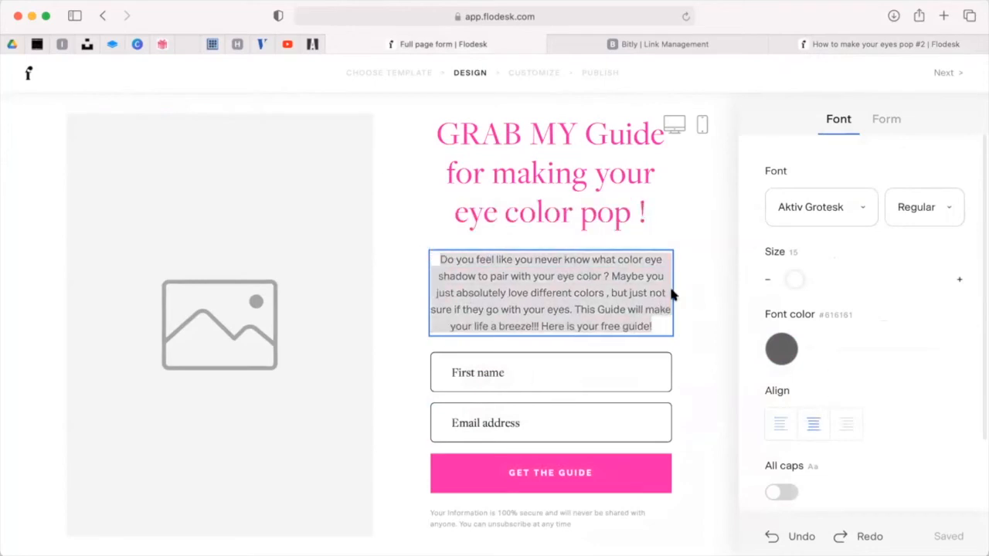
- Insert FREE after GRAB MY in the heading and fill the image placeholder with the pink "Download My Free Guide" picture
left_click(646, 214)
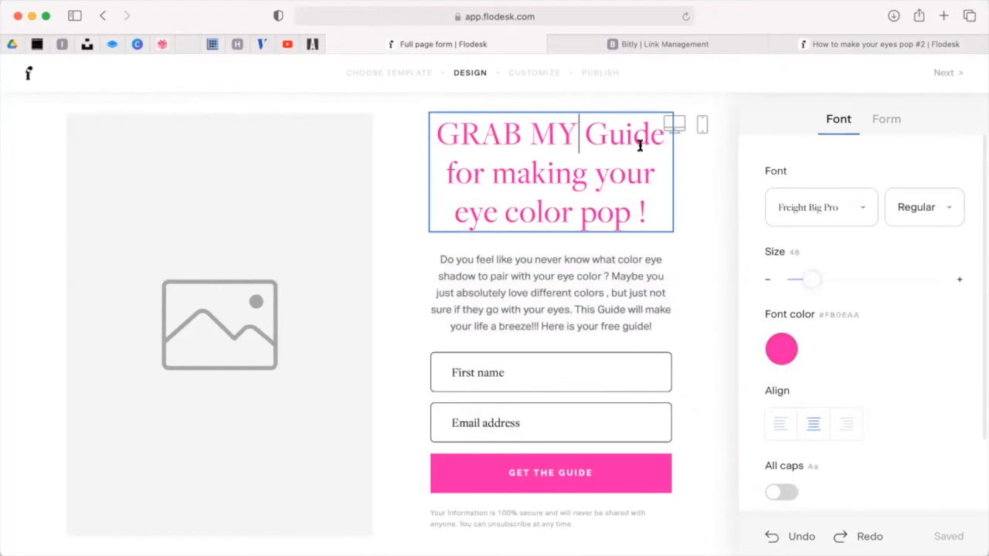
type("FREE")
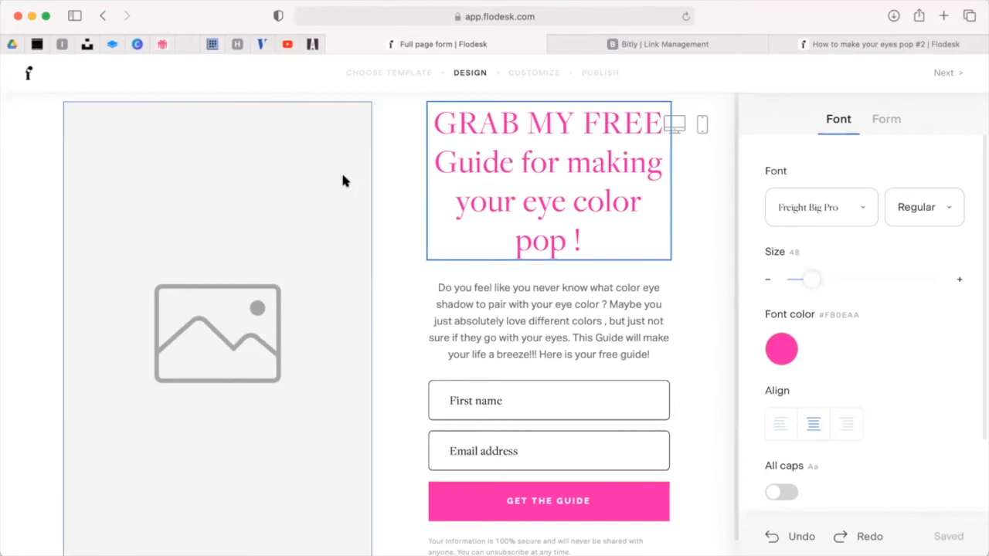
left_click(142, 305)
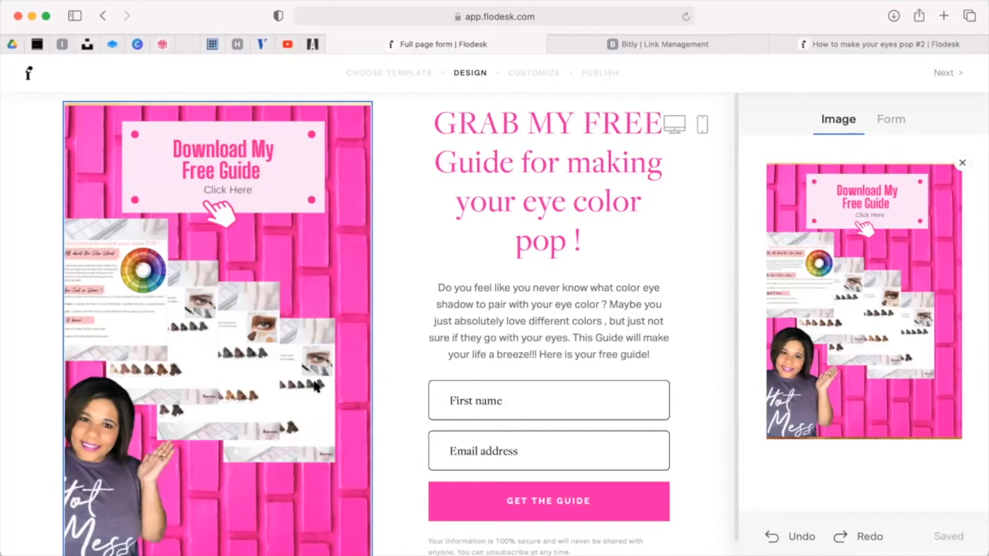
- Select the First name and Email address input fields and clear the custom code of their border color
scroll(467, 418, "down", 1)
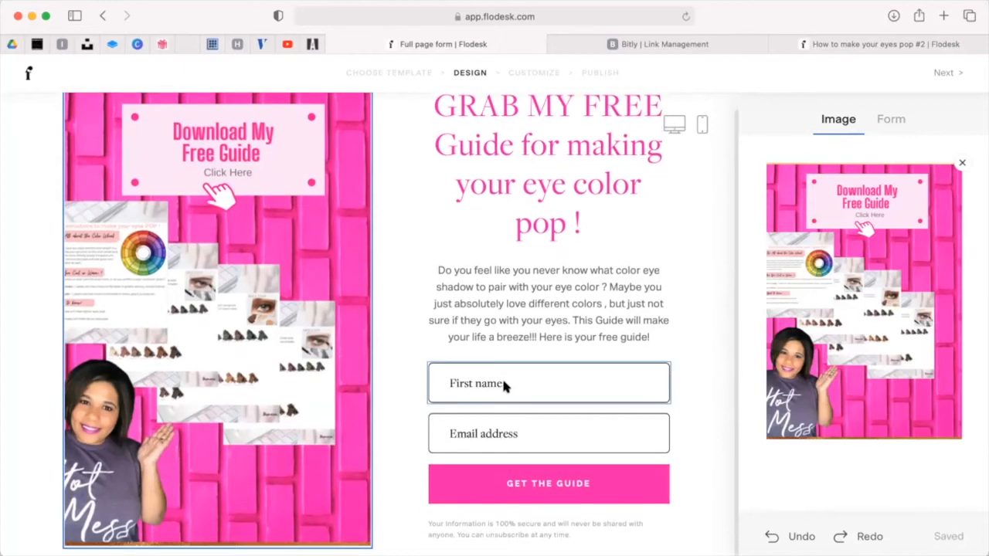
left_click(502, 378)
left_click(781, 310)
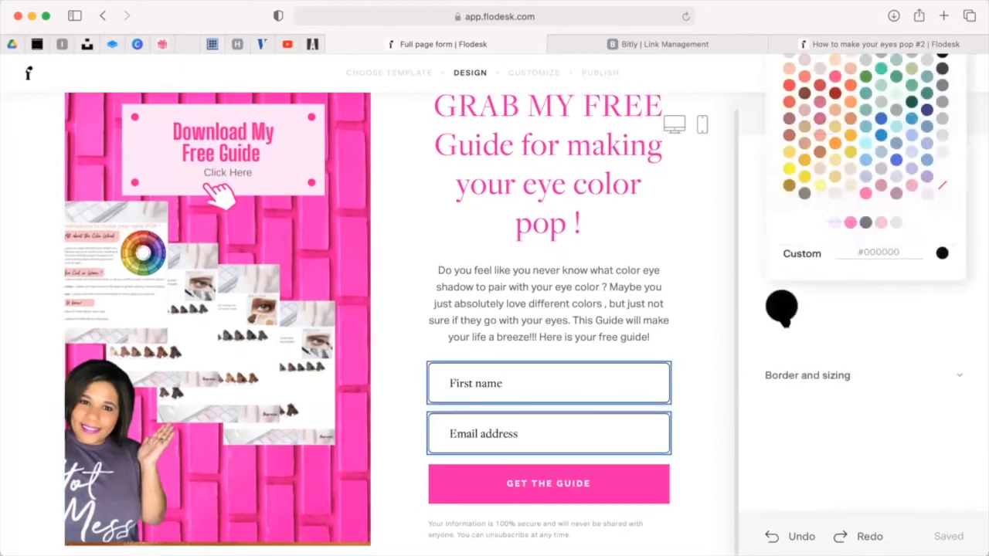
left_click(882, 252)
key("BackSpace")
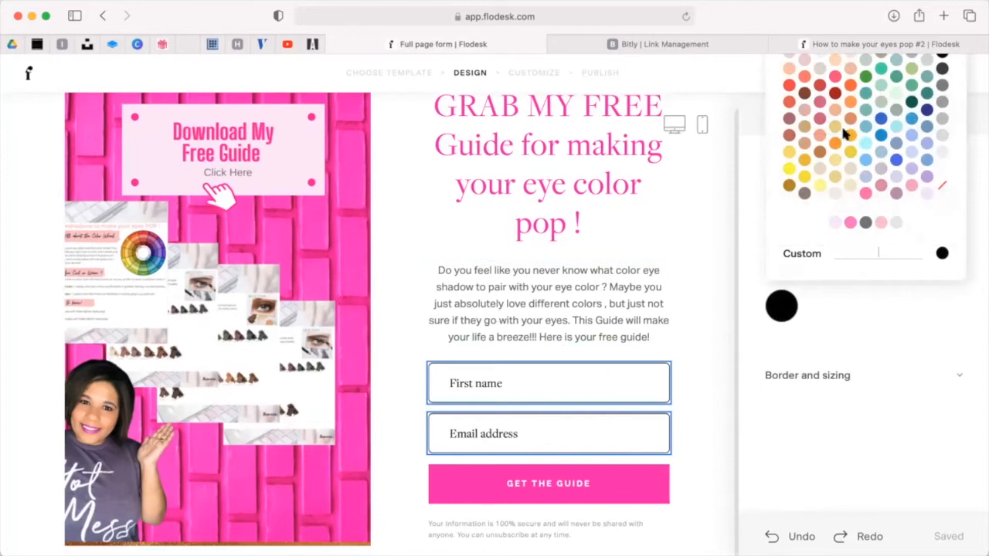
left_click(743, 102)
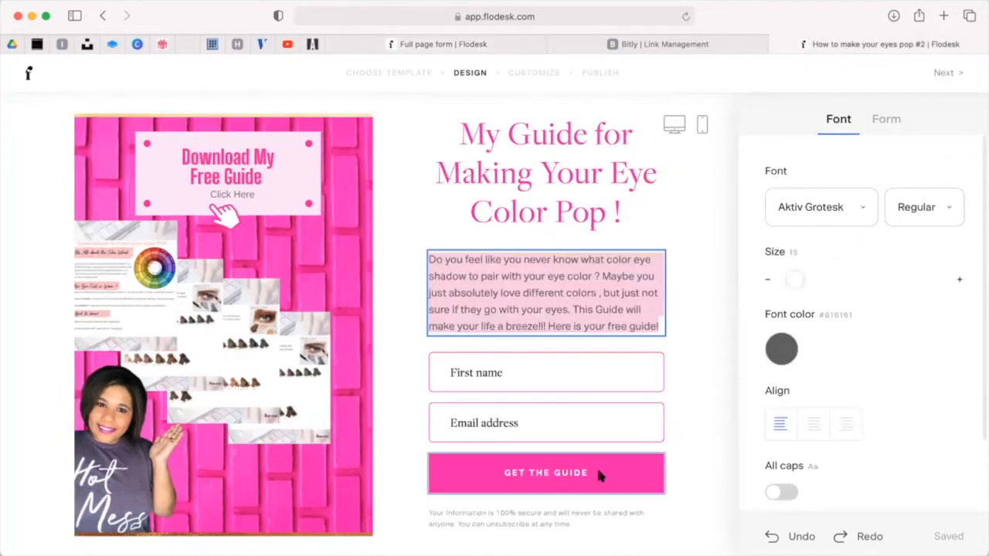
- Copy the custom font color code FB0EAA from the heading of the existing "How to make your eyes pop #2" form
left_click(603, 224)
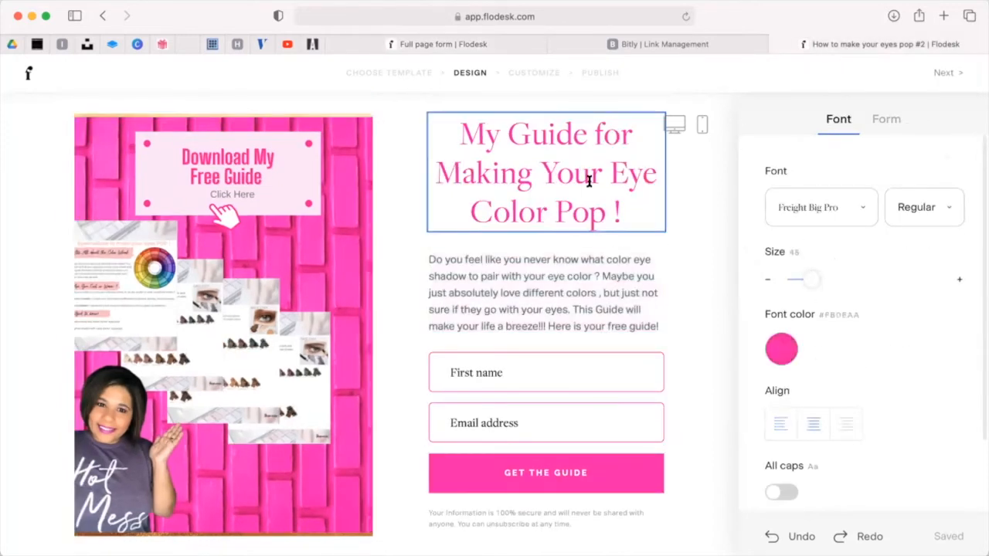
left_click(781, 350)
left_click(886, 292)
right_click(887, 291)
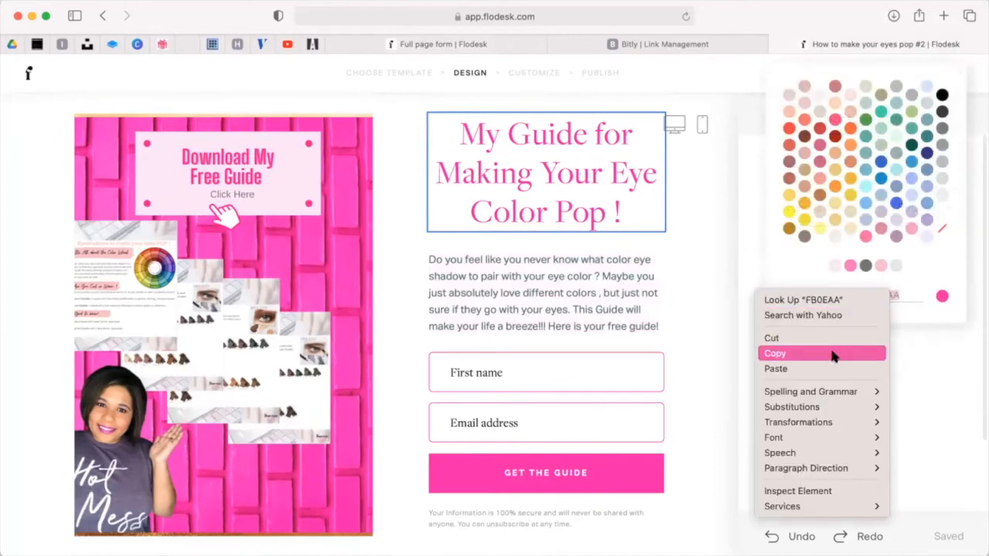
left_click(834, 352)
- Set the border color of the new form's First name and Email address fields to the copied #FB0EAA
left_click(471, 40)
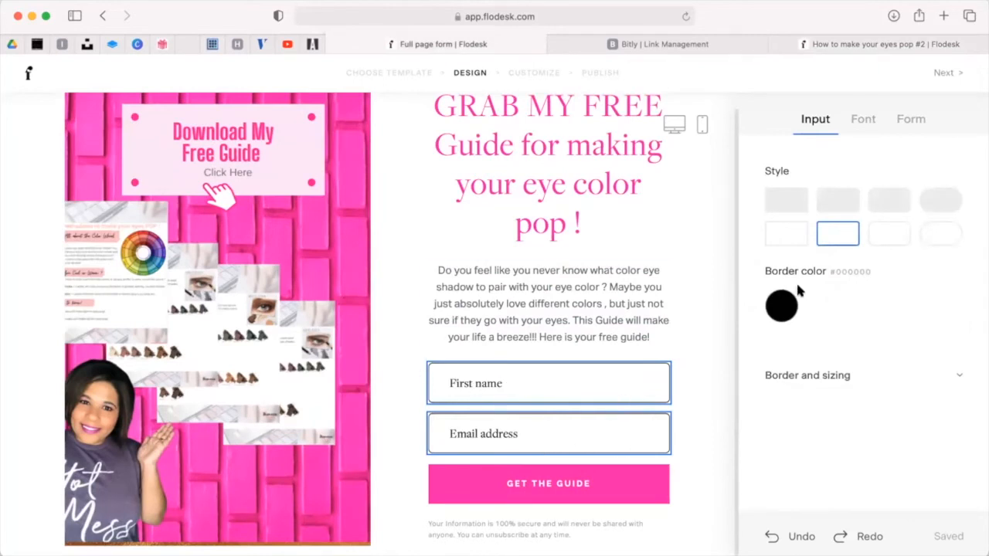
left_click(781, 306)
double_click(881, 252)
key("BackSpace")
right_click(882, 252)
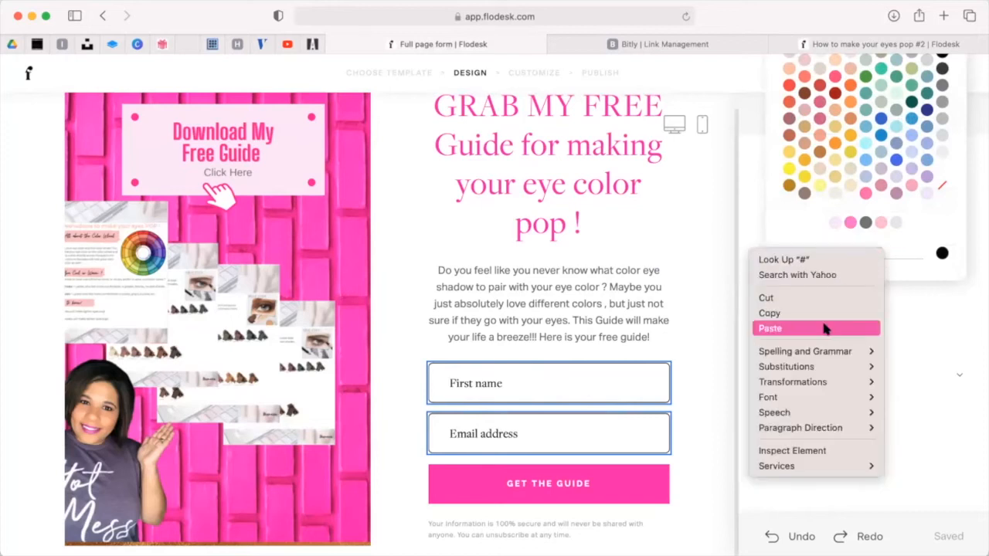
left_click(769, 328)
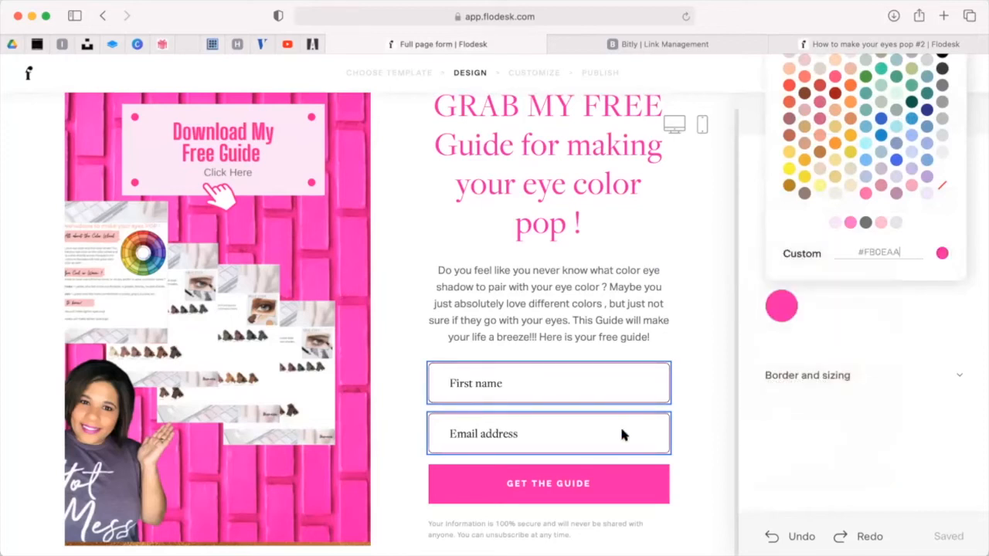
left_click(714, 421)
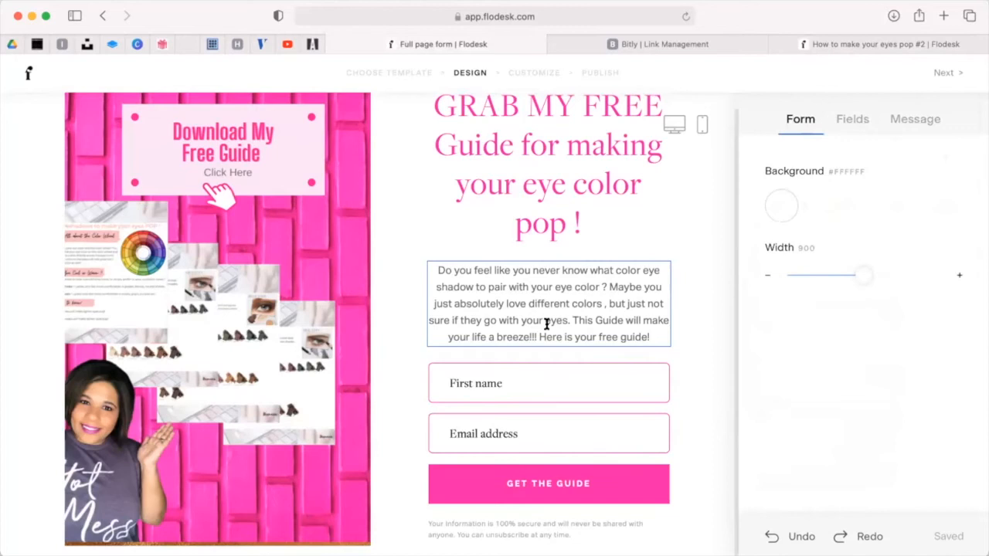
scroll(289, 291, "up", 2)
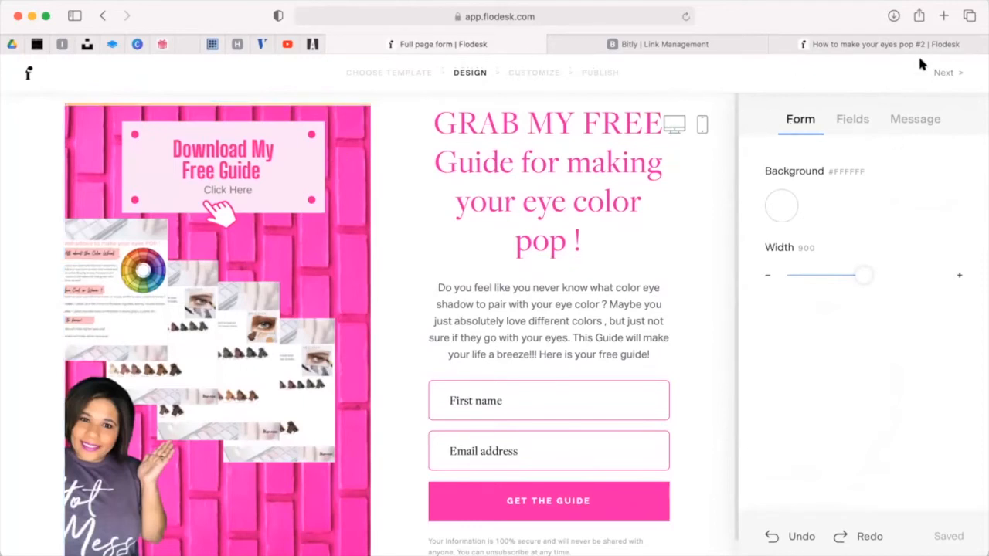
left_click(939, 71)
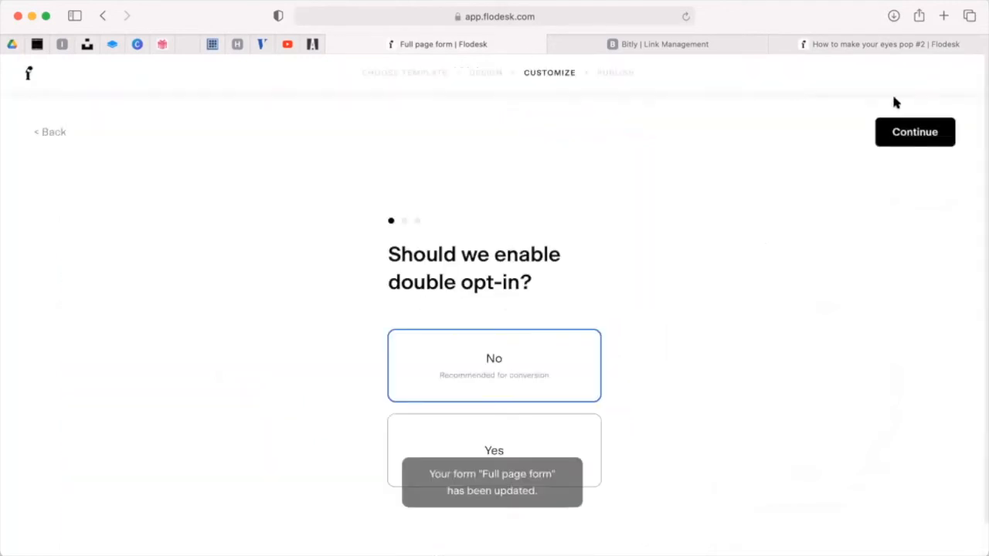
left_click(46, 133)
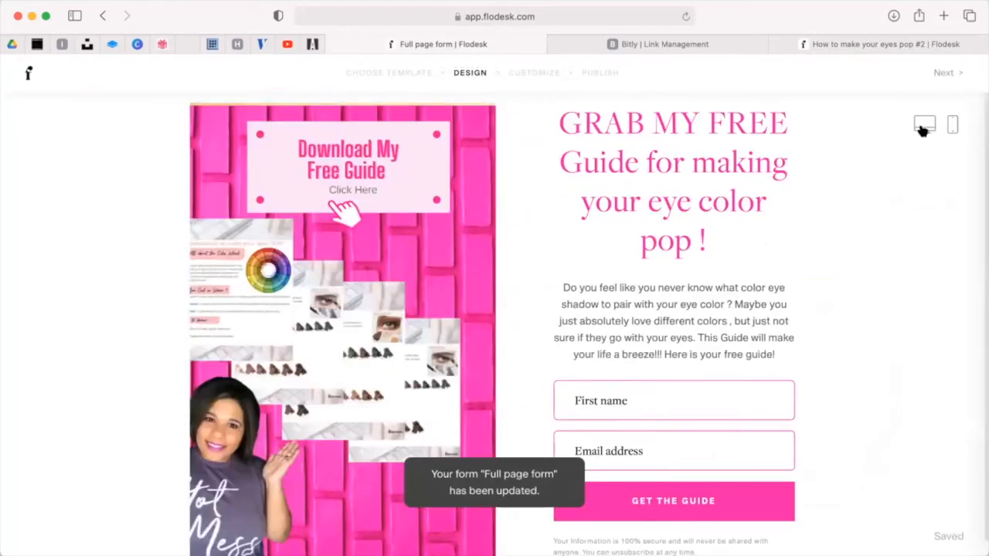
left_click(717, 282)
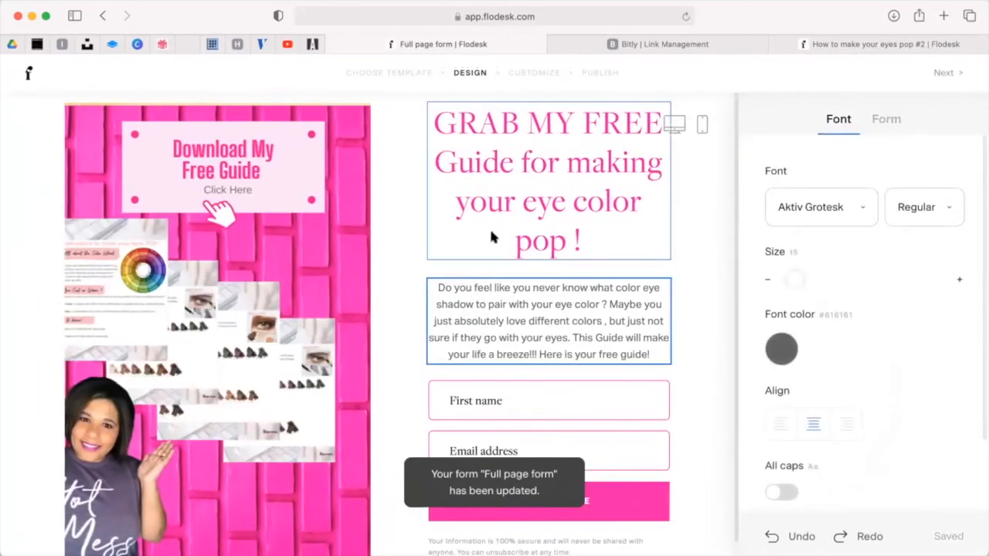
left_click(351, 201)
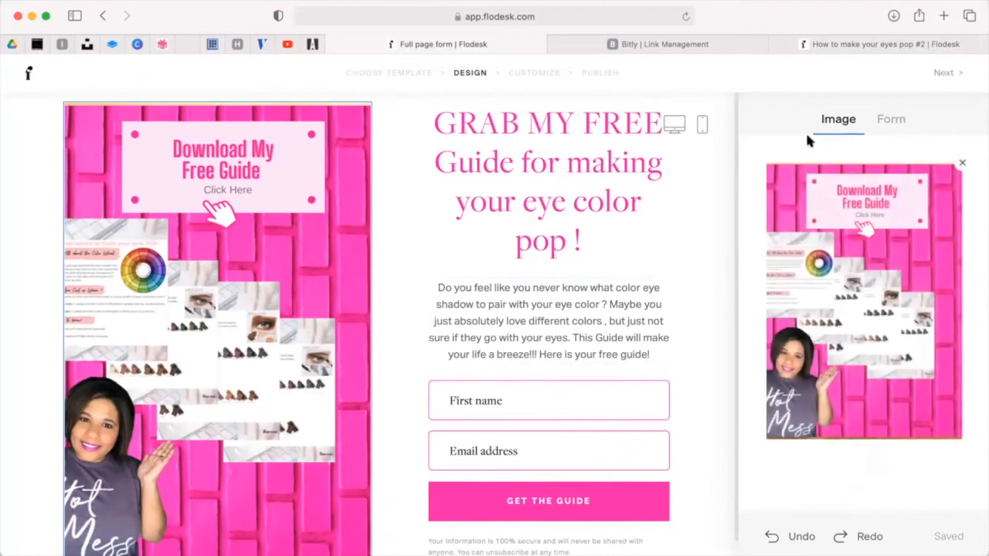
left_click(896, 133)
left_click(839, 122)
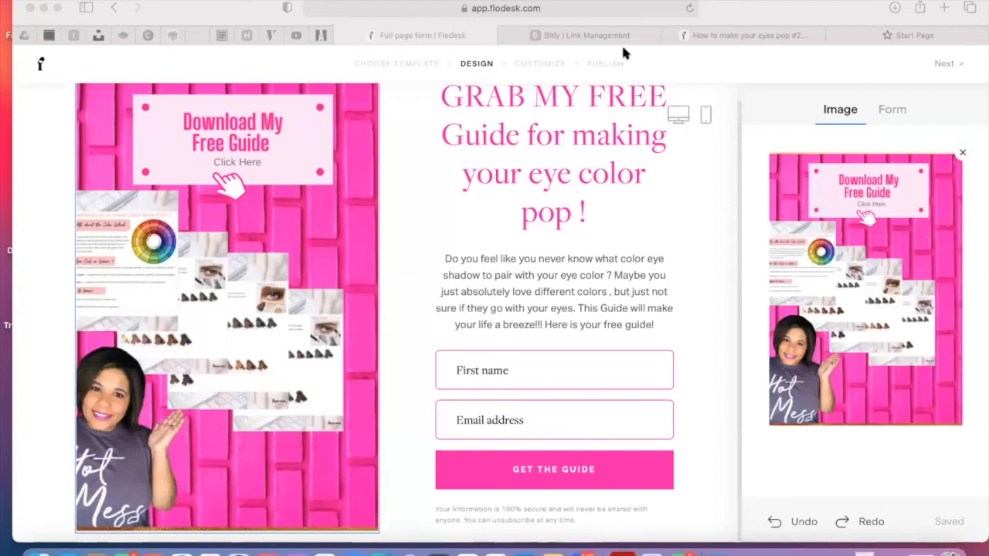
- Switch to Google Drive in the spare browser tab and open the Lead Magnets folder inside #1- Future Rockstars Unit
left_click(913, 35)
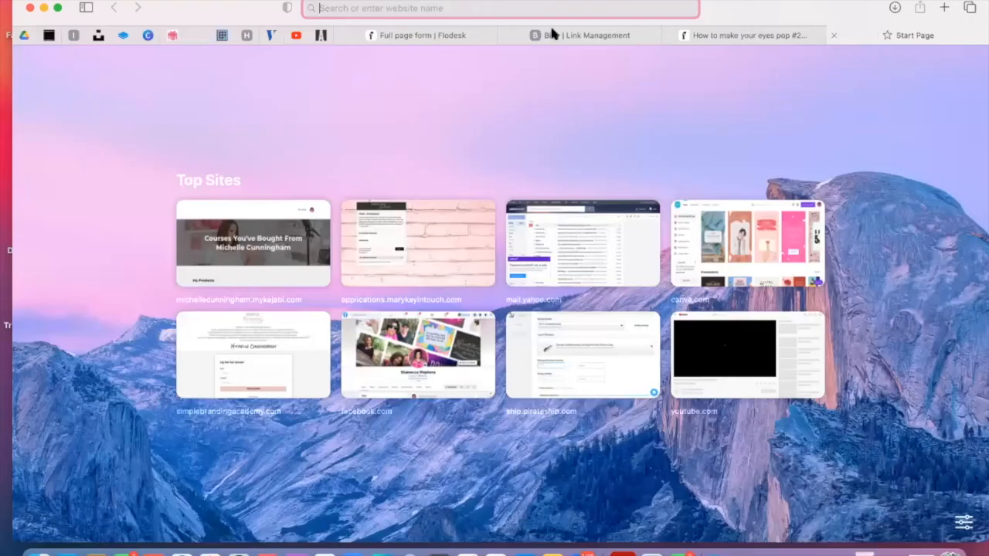
left_click(23, 36)
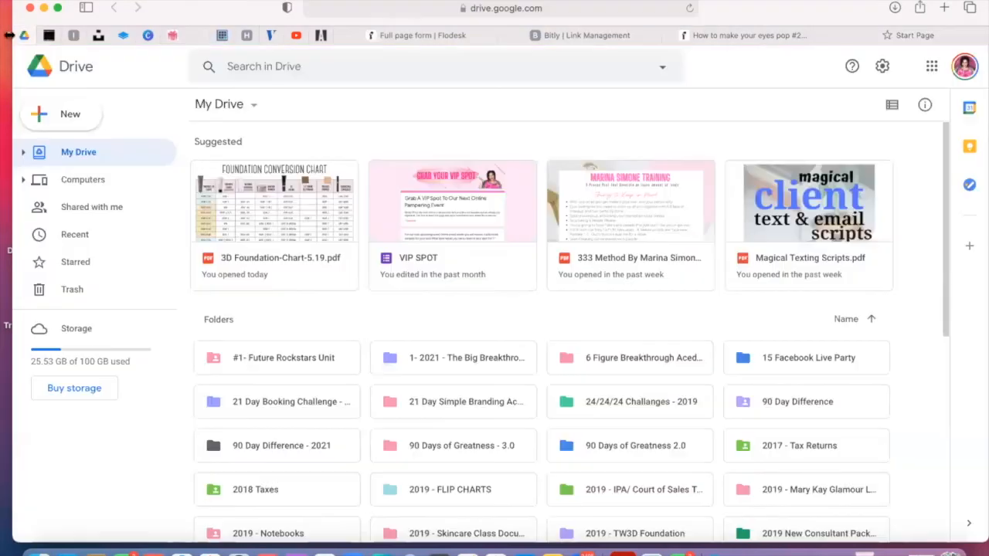
left_click(280, 357)
double_click(328, 357)
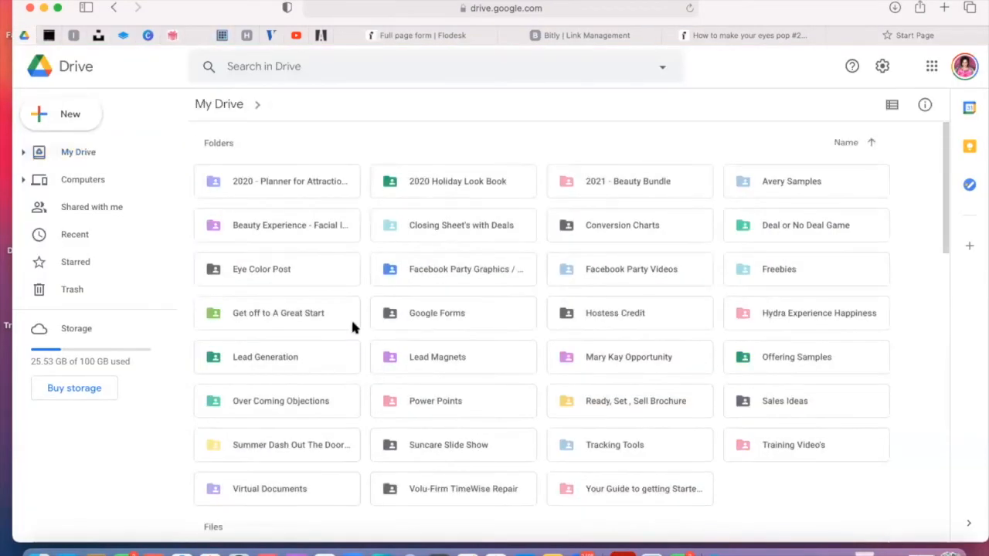
scroll(418, 207, "down", 1)
left_click(474, 310)
double_click(474, 310)
scroll(495, 287, "down", 5)
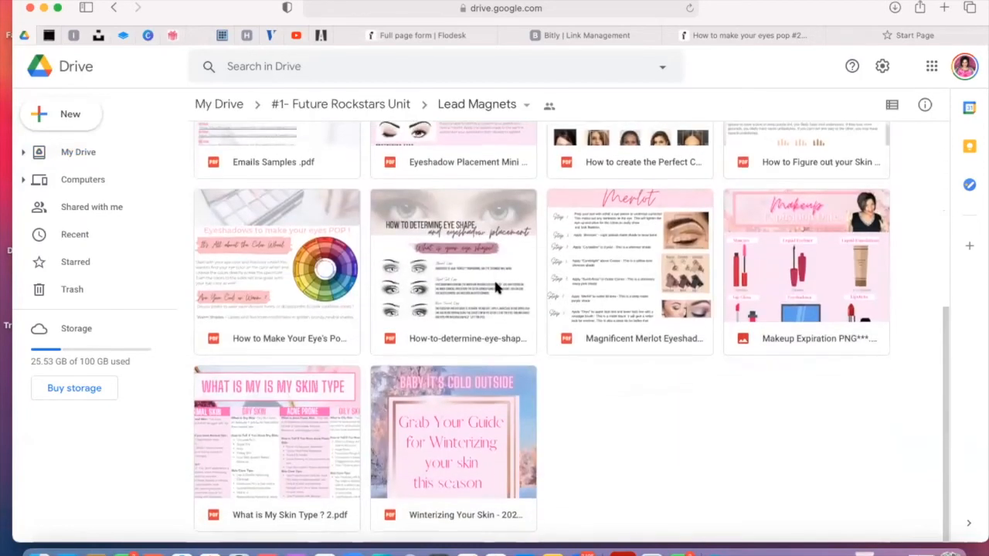
- Copy the sharing link of the "How to Make Your Eye's Pop" PDF
scroll(291, 212, "up", 2)
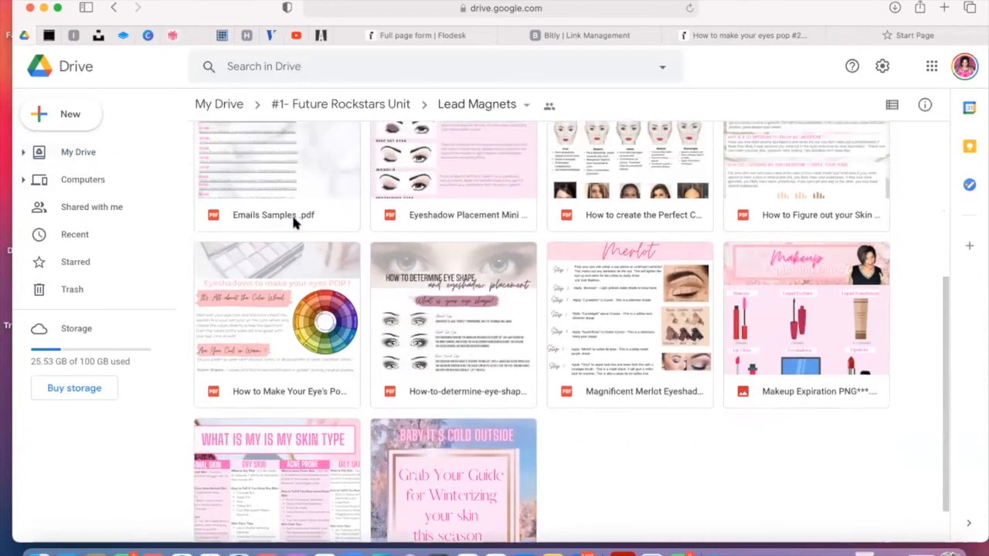
right_click(294, 288)
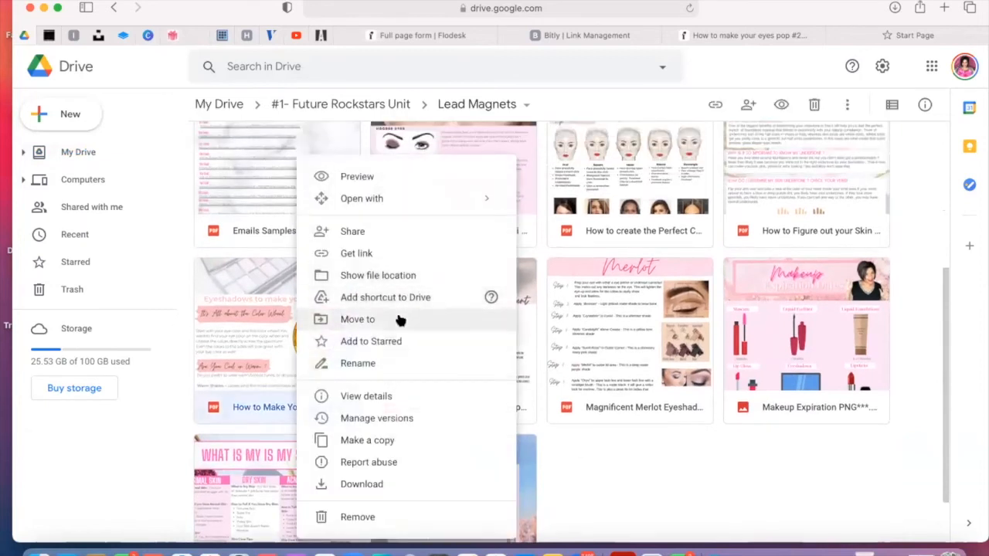
left_click(360, 253)
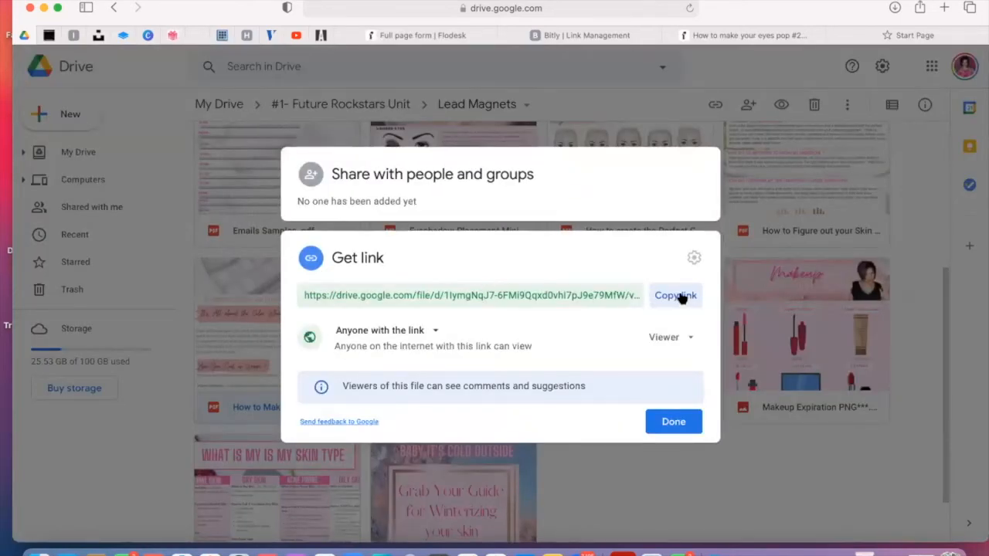
left_click(676, 295)
left_click(672, 424)
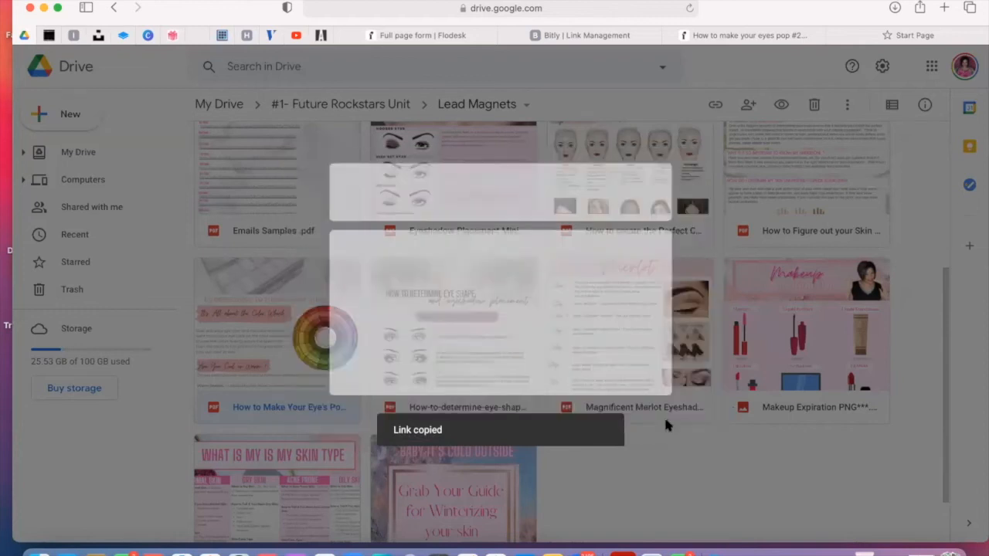
- Return to the new Flodesk form and proceed to customization, keeping double opt-in at No and subscriber notifications at Notify me
left_click(419, 35)
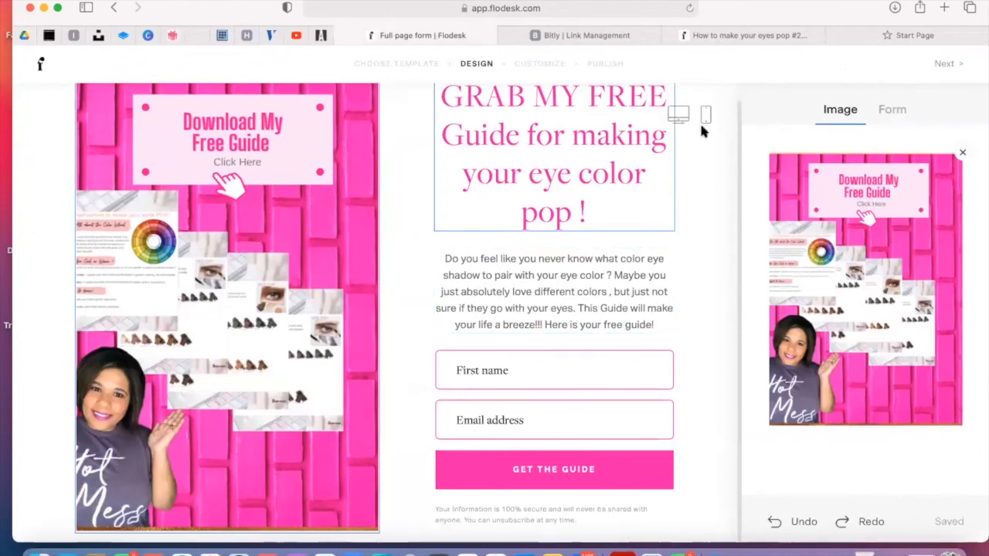
left_click(949, 65)
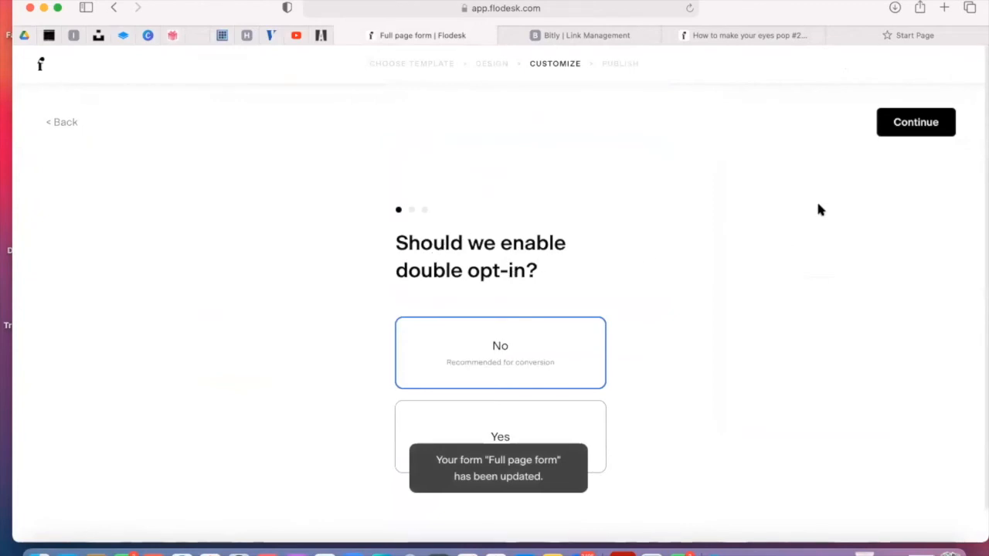
left_click(905, 126)
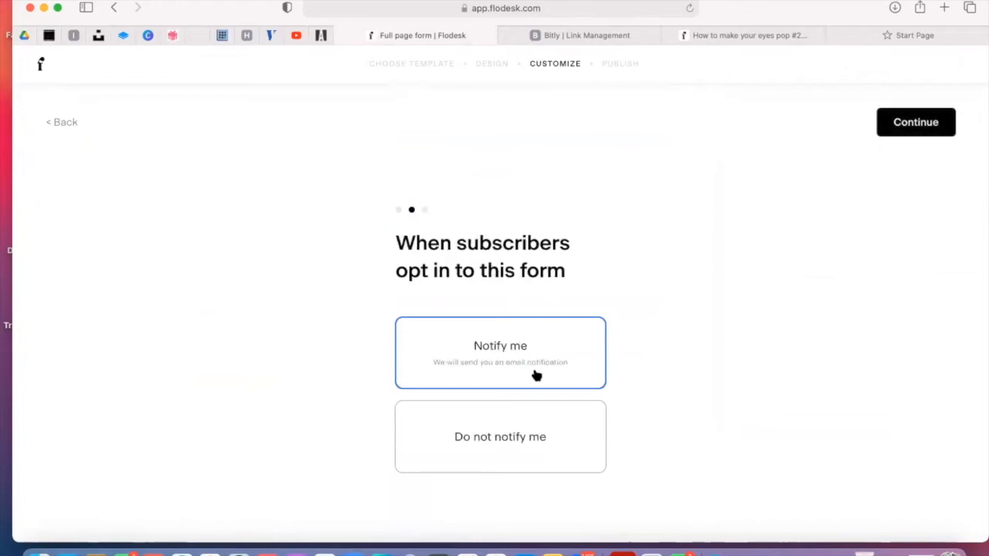
left_click(899, 122)
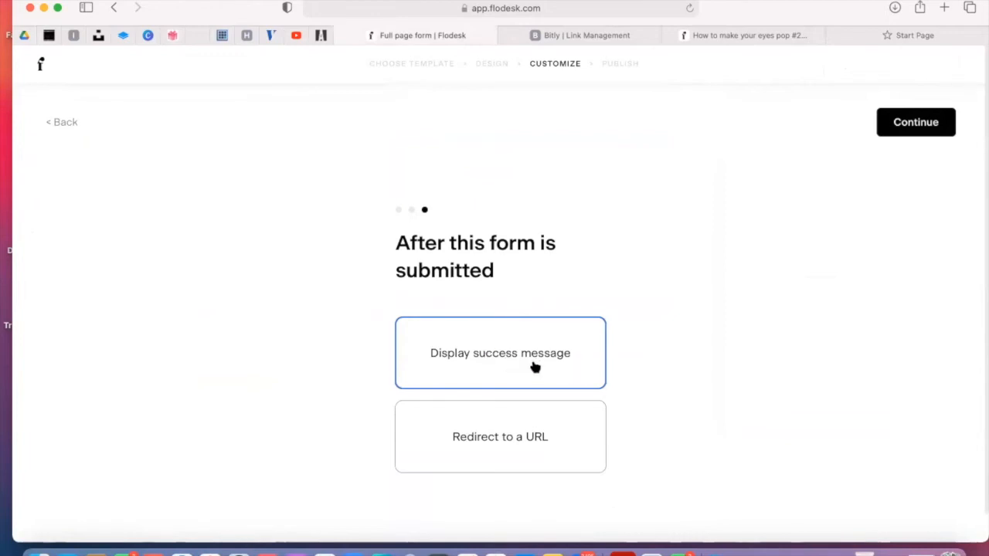
- Make the form redirect to the copied Google Drive file link after submission and publish it
left_click(490, 454)
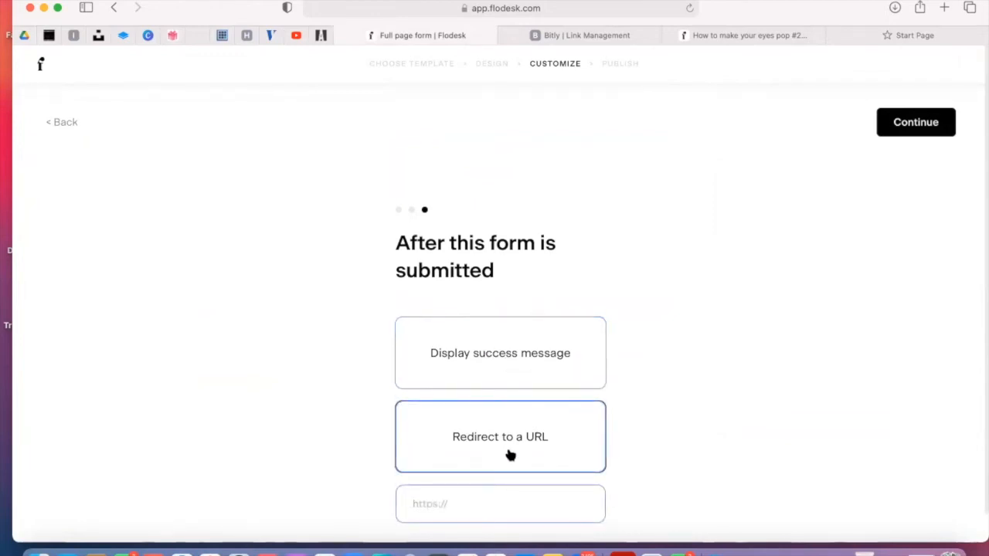
scroll(512, 453, "down", 1)
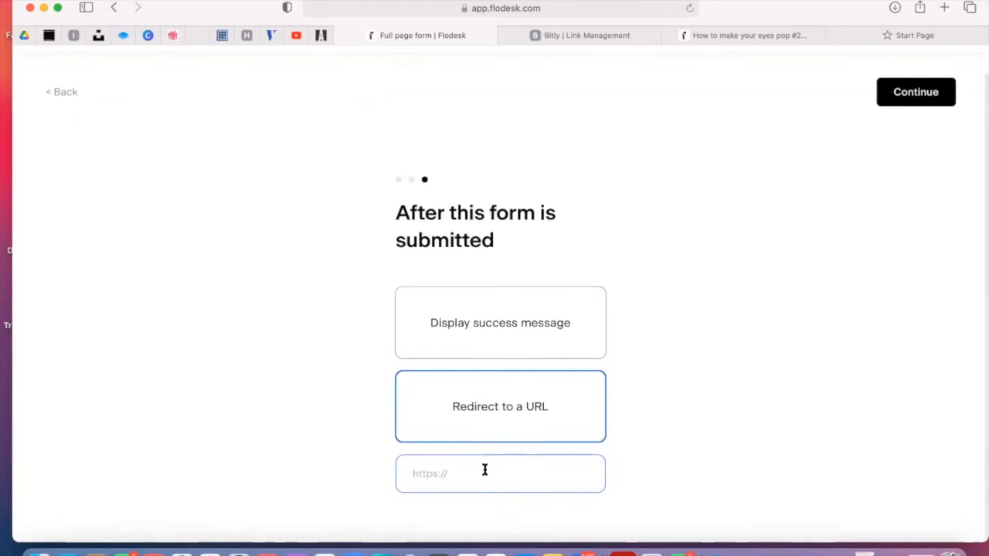
right_click(484, 470)
left_click(494, 411)
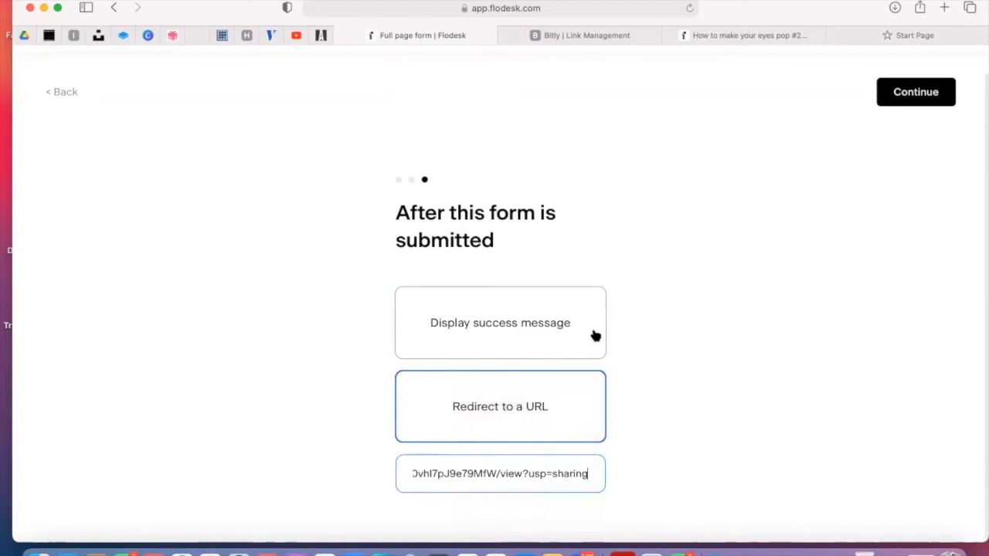
left_click(915, 94)
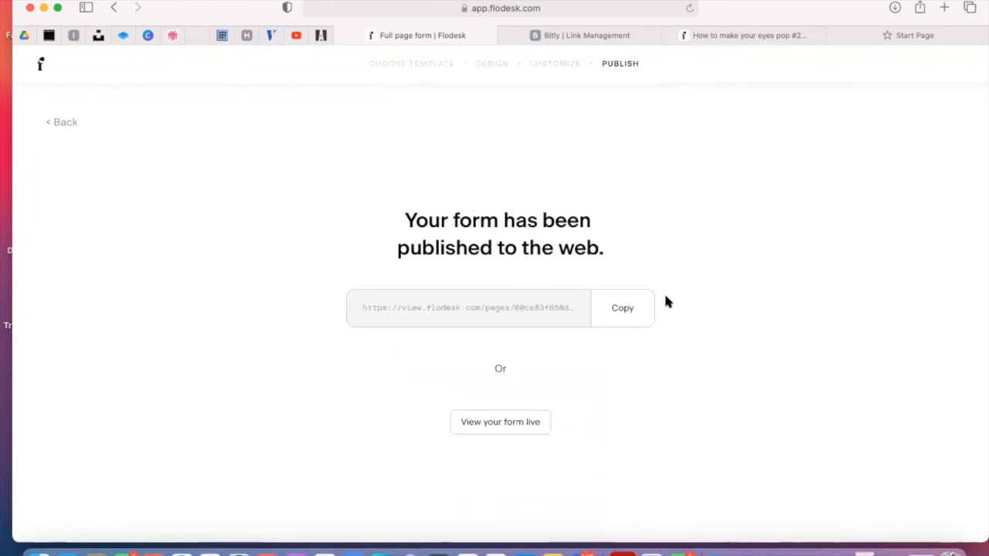
- Copy the published form's web link and switch to the Bitly link manager
left_click(627, 308)
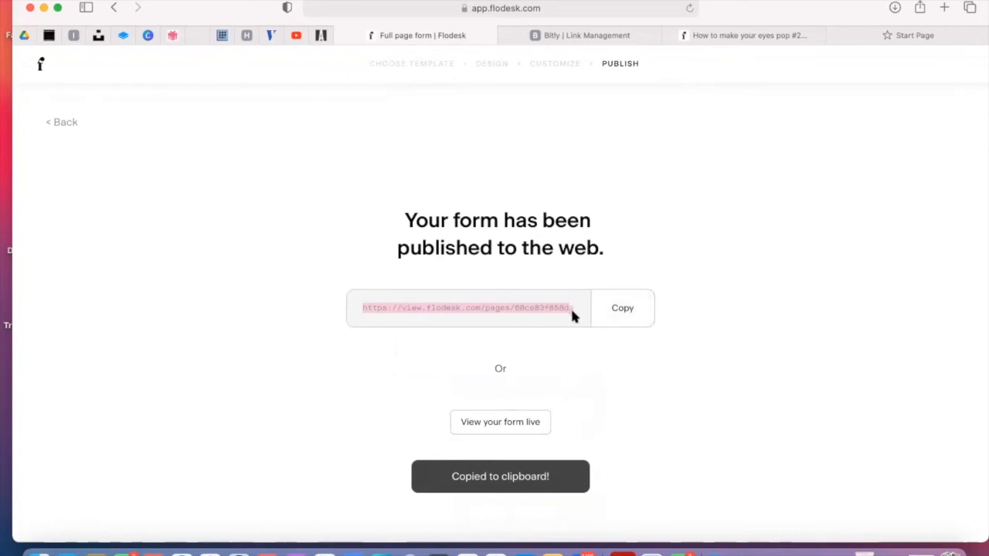
left_click(913, 35)
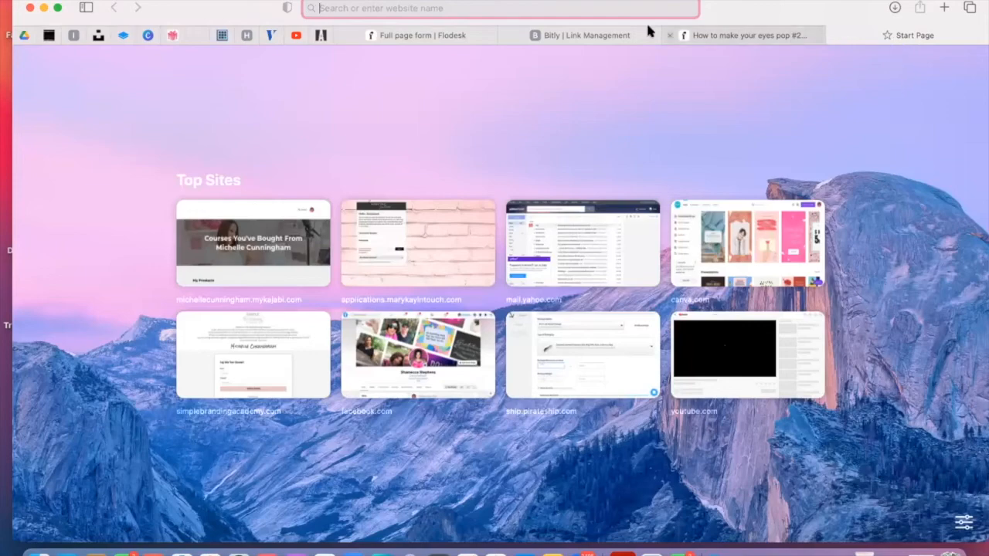
left_click(599, 34)
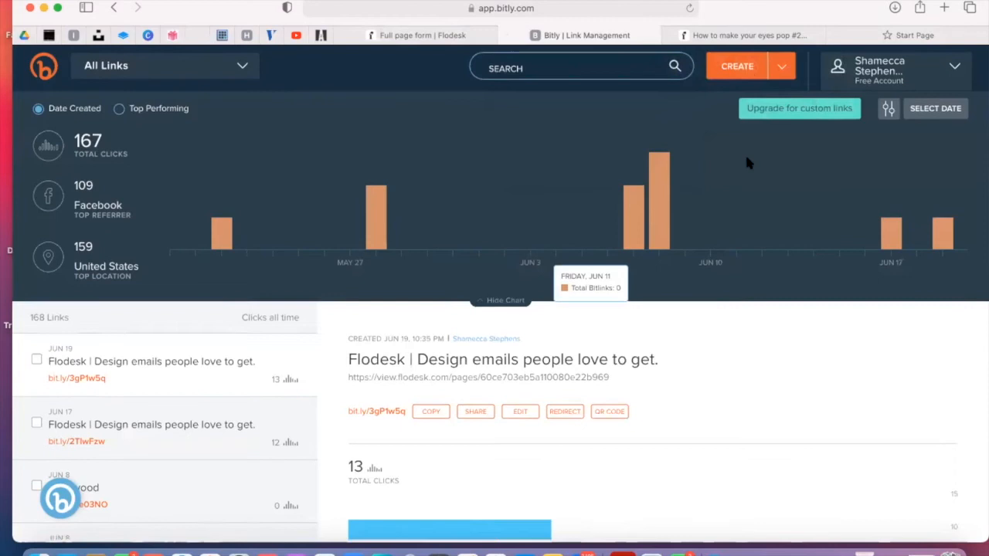
left_click(688, 7)
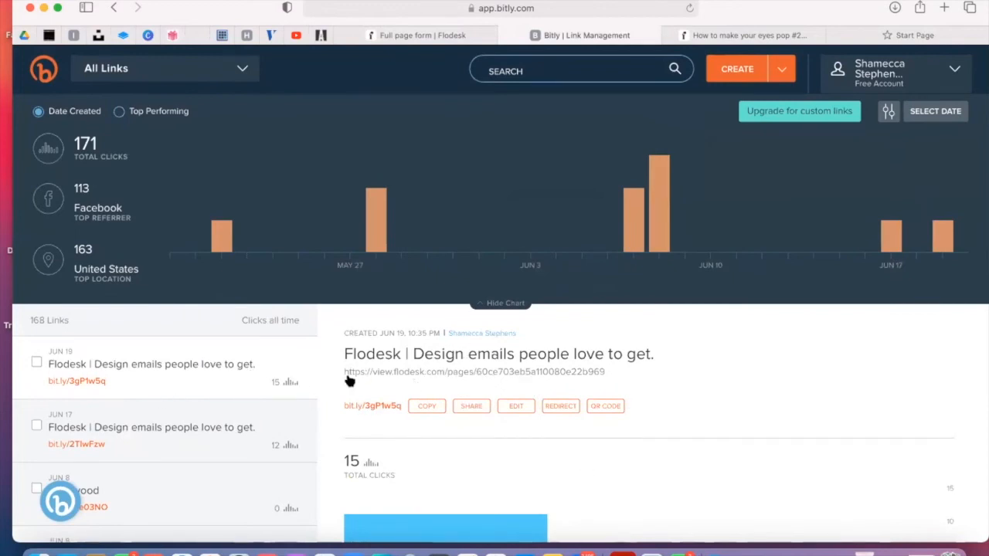
- Create a Bitly short link from the copied Flodesk form URL
left_click(736, 69)
right_click(847, 186)
left_click(880, 224)
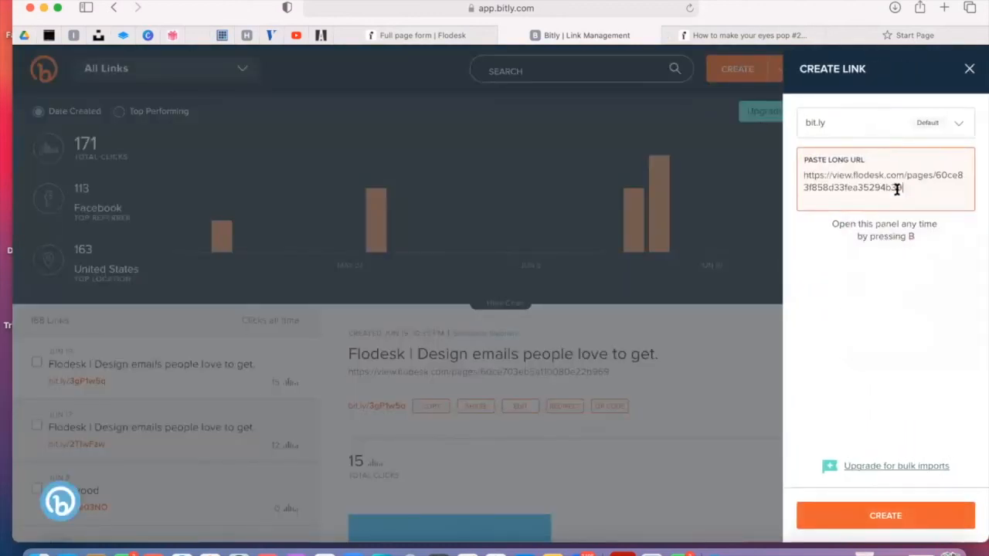
- Retitle the new short link "EXAMPLE FLO DESK FREEBIE !", save it and copy the shortened link
triple_click(899, 223)
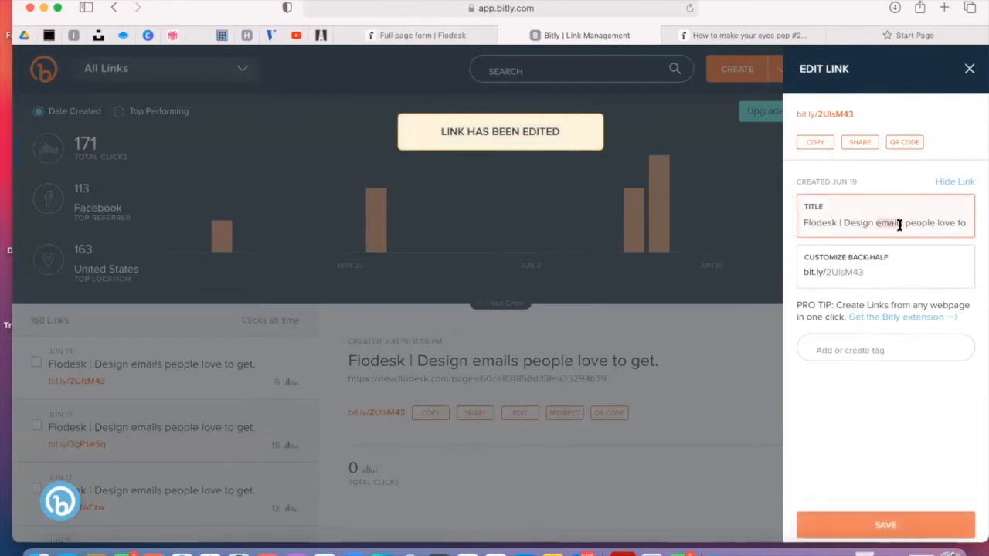
key("BackSpace")
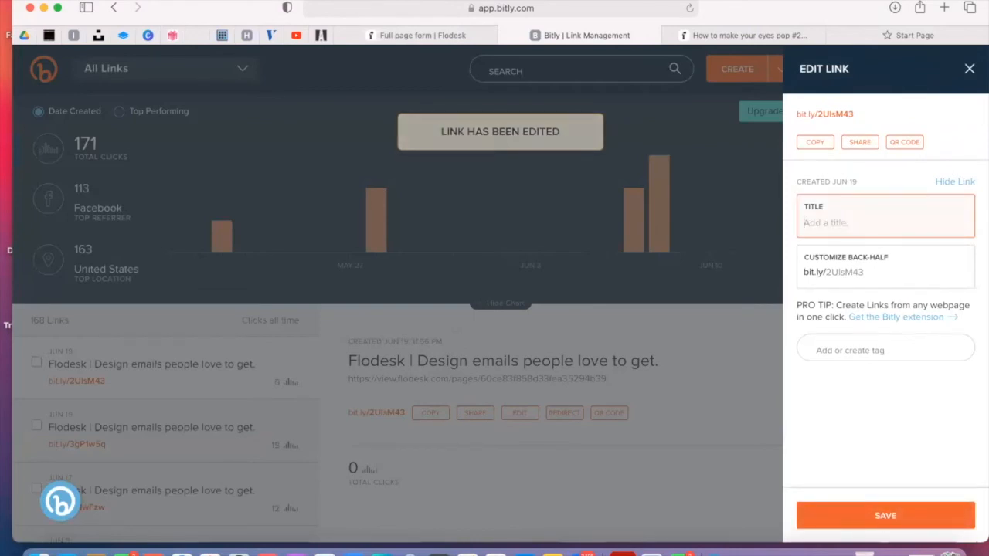
type("EXAMPLE FLO DESK")
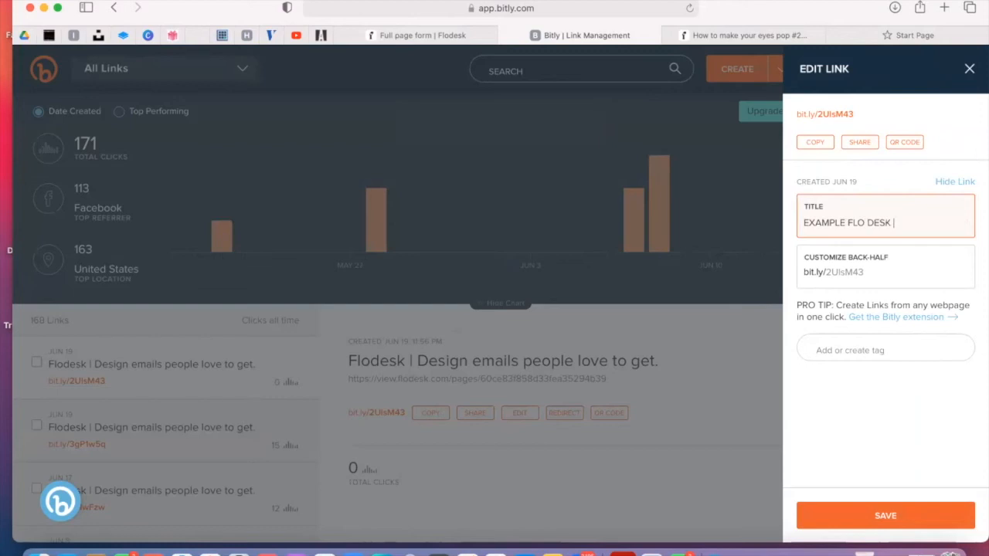
type("E E")
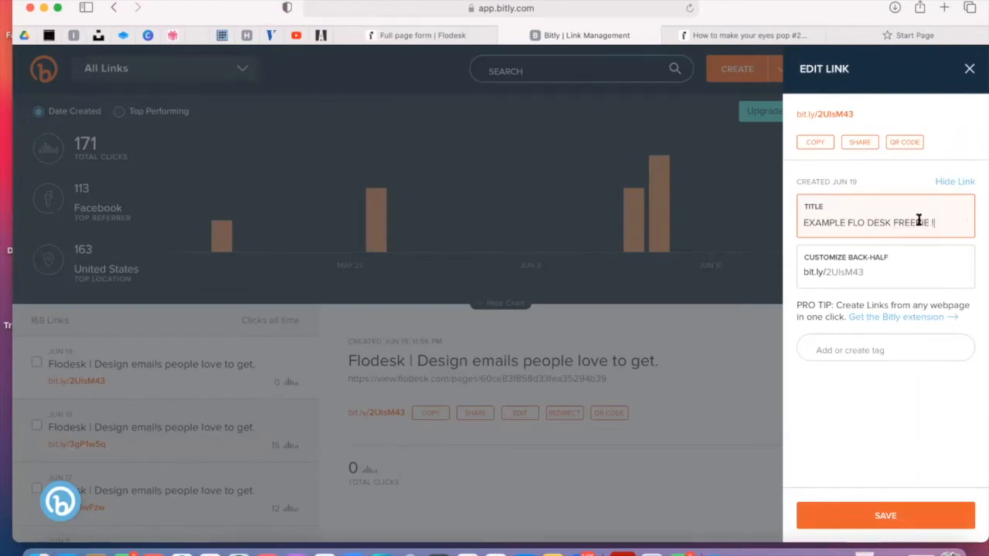
left_click(875, 513)
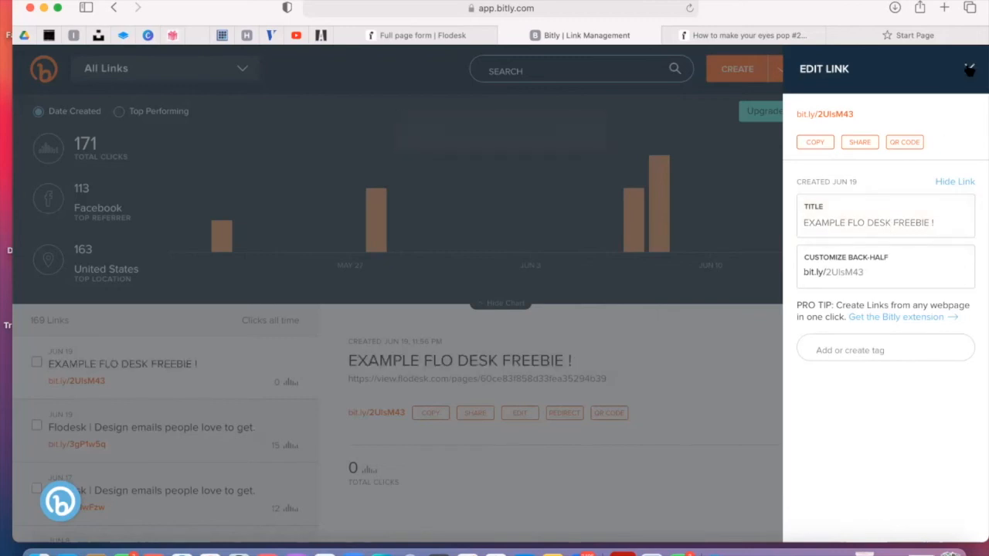
left_click(818, 143)
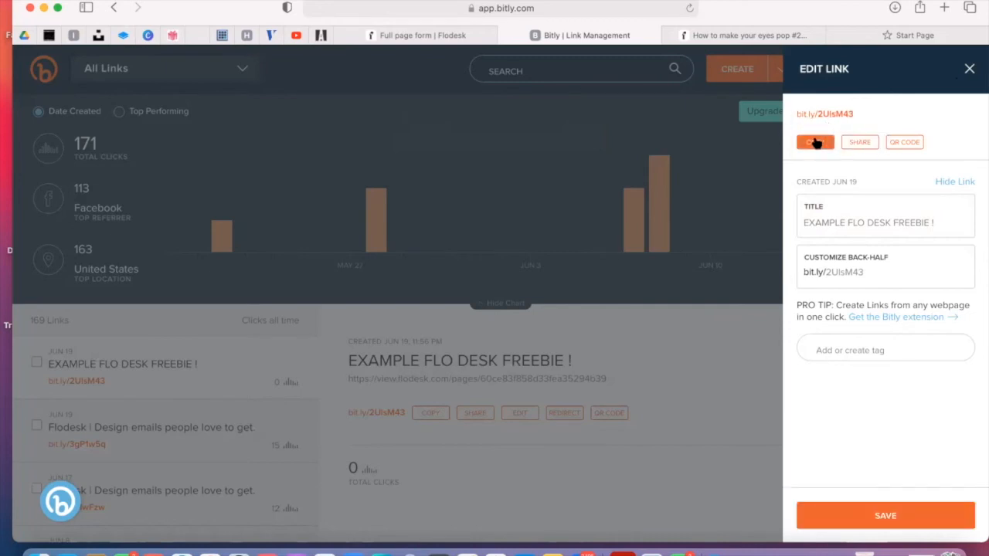
left_click(969, 69)
- Switch to Facebook in the spare browser tab and open the Peek Into Pink ! group from the shortcuts
left_click(904, 36)
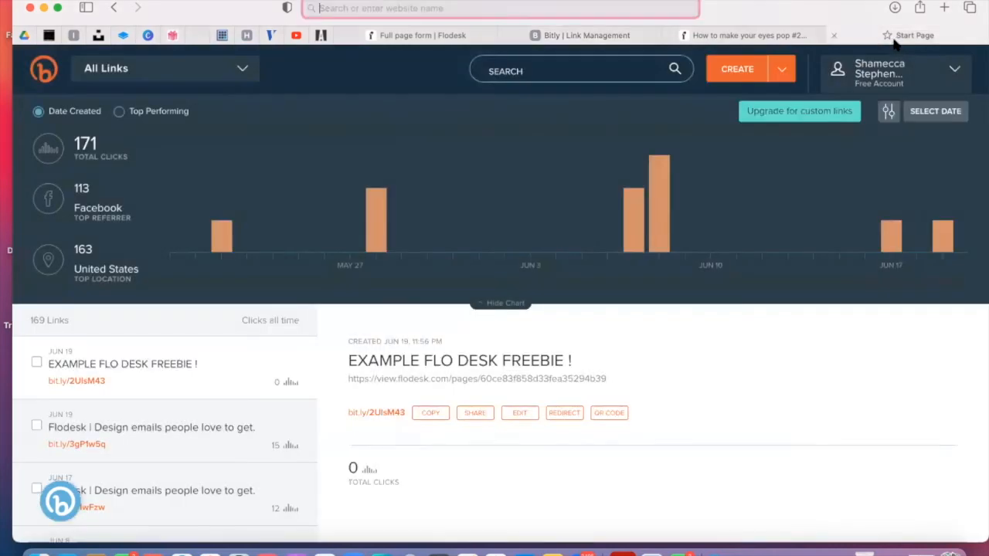
left_click(461, 342)
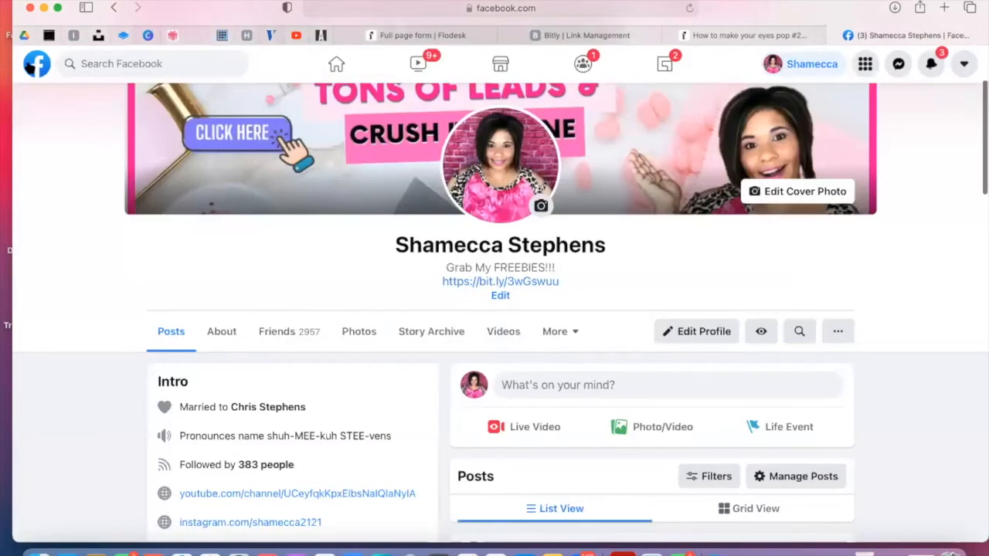
left_click(31, 66)
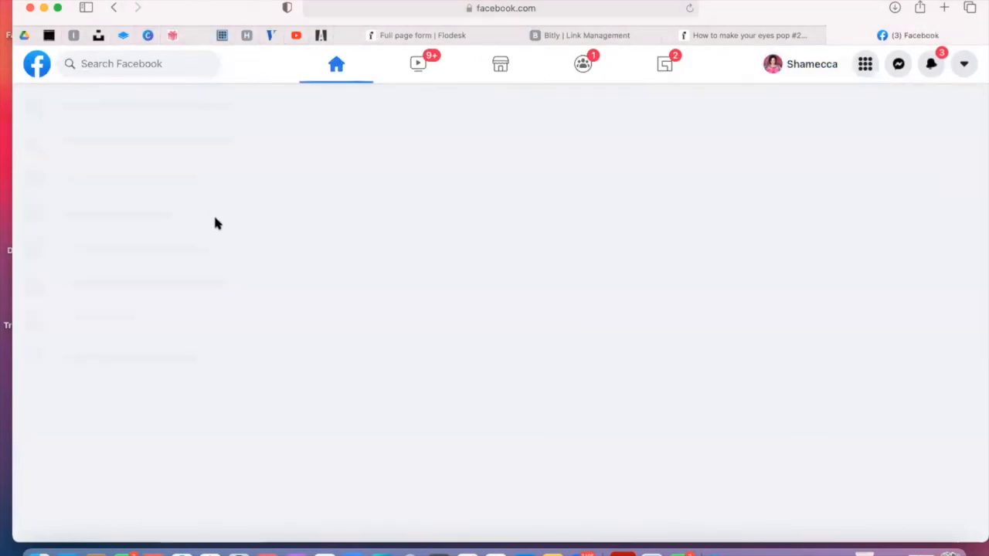
scroll(49, 364, "down", 2)
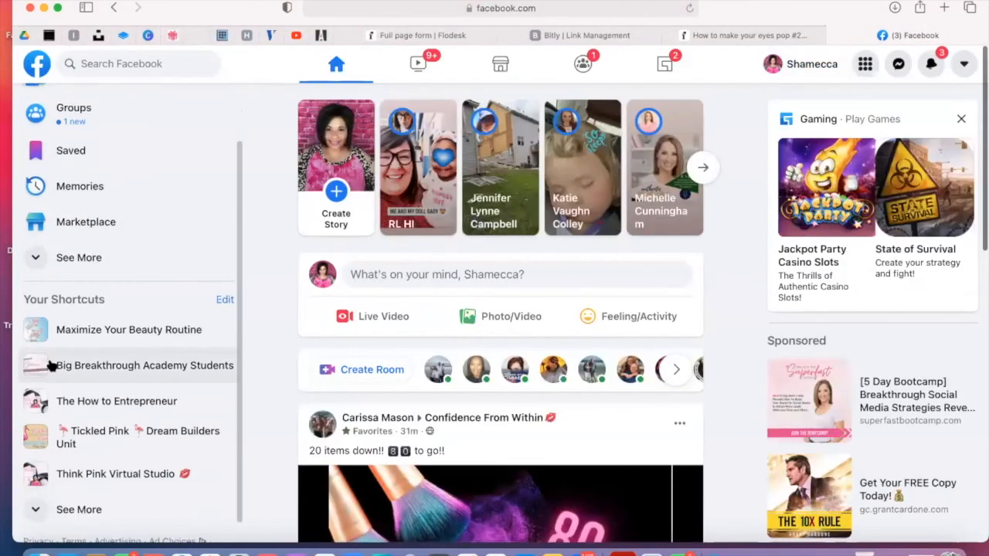
scroll(54, 378, "down", 1)
scroll(137, 396, "down", 5)
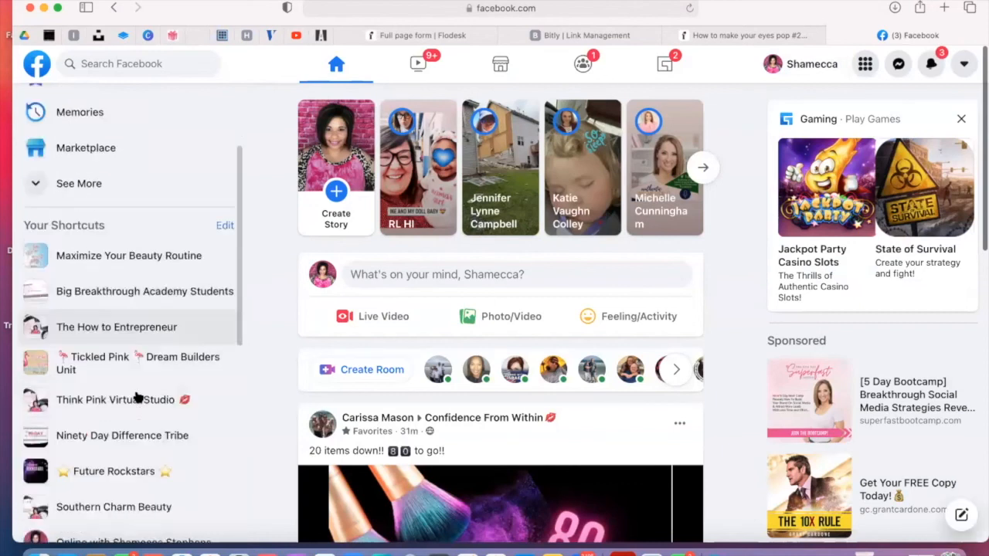
left_click(130, 423)
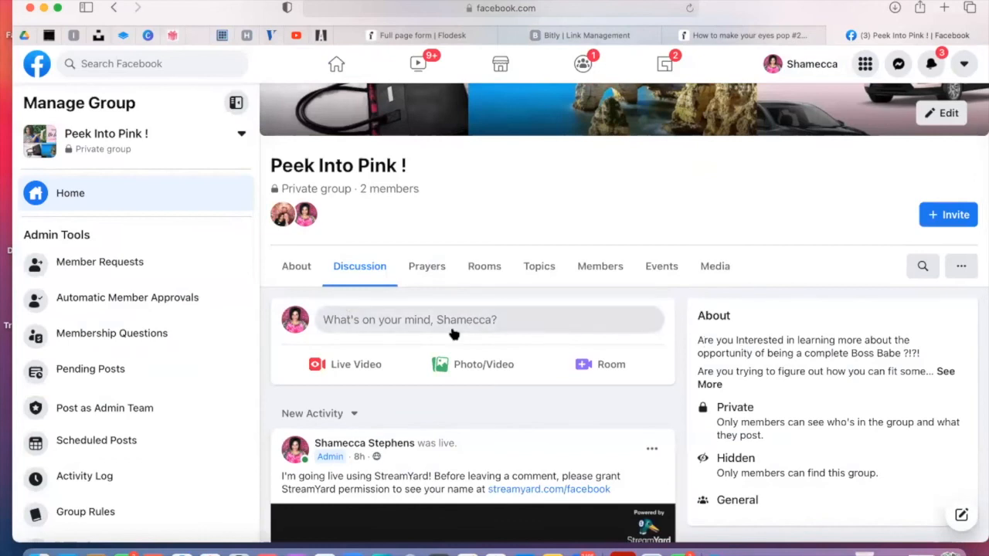
- Start a photo post in the group using the pink "Download My Free Guide" screenshot from the Desktop
scroll(523, 345, "down", 4)
scroll(478, 336, "up", 3)
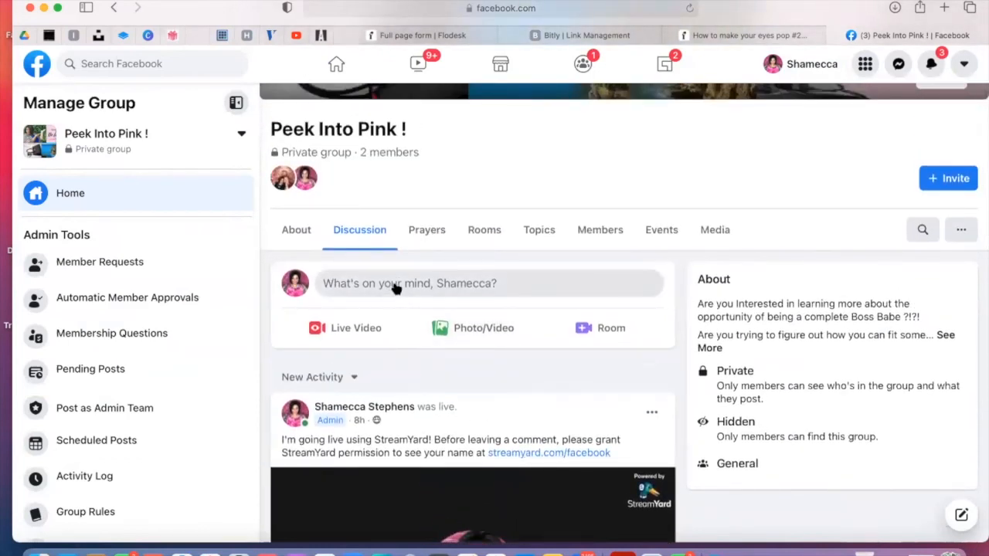
left_click(483, 329)
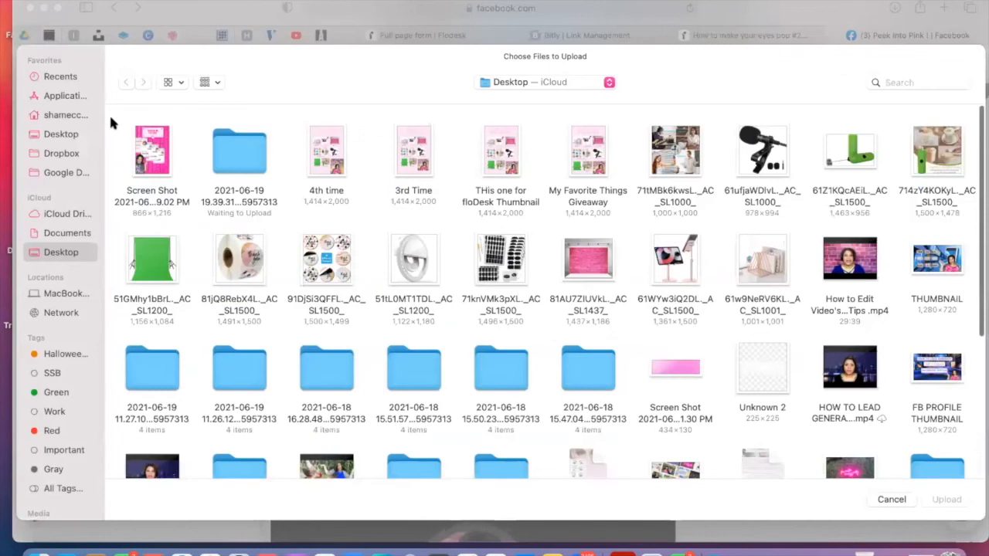
left_click(147, 151)
left_click(946, 500)
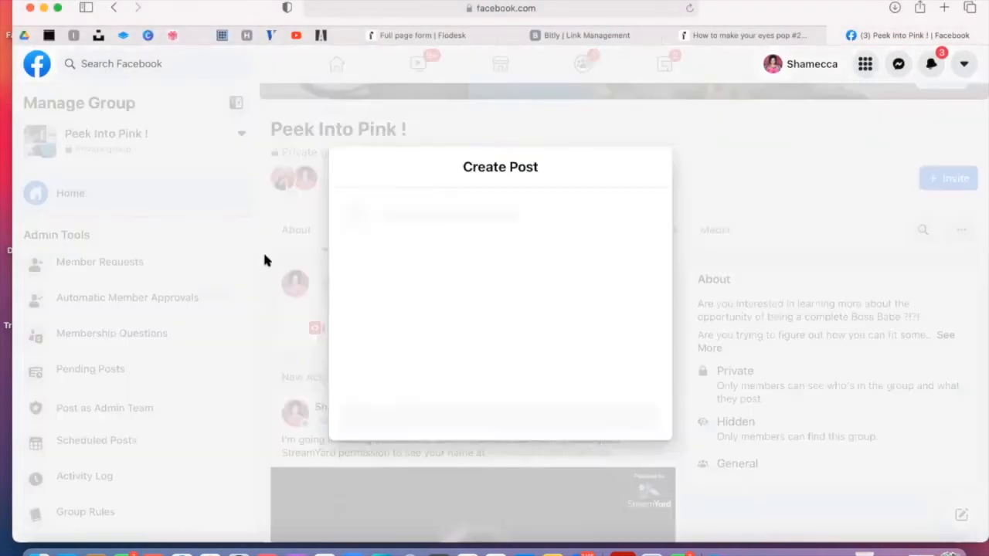
- Paste the copied short link into the post text and leave blank lines above it
right_click(401, 189)
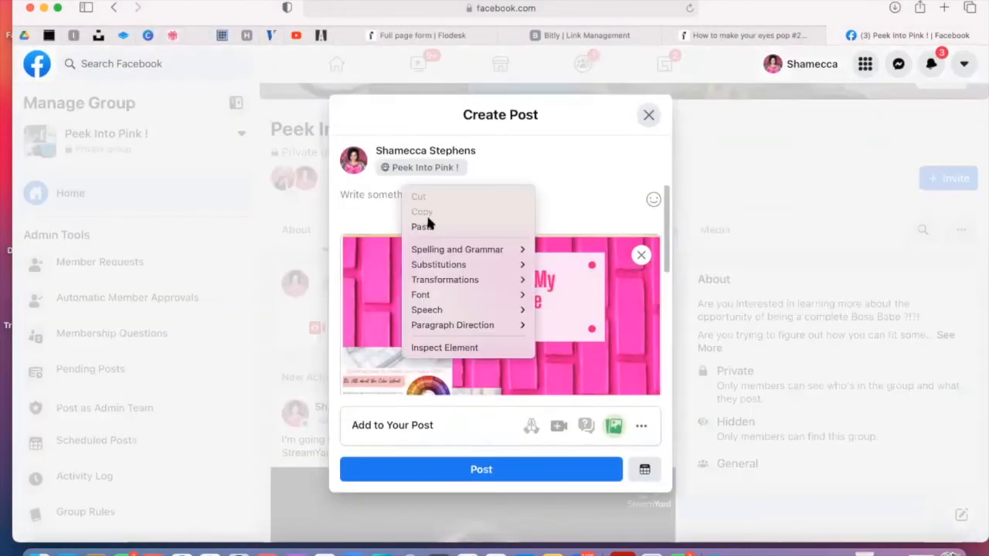
left_click(418, 225)
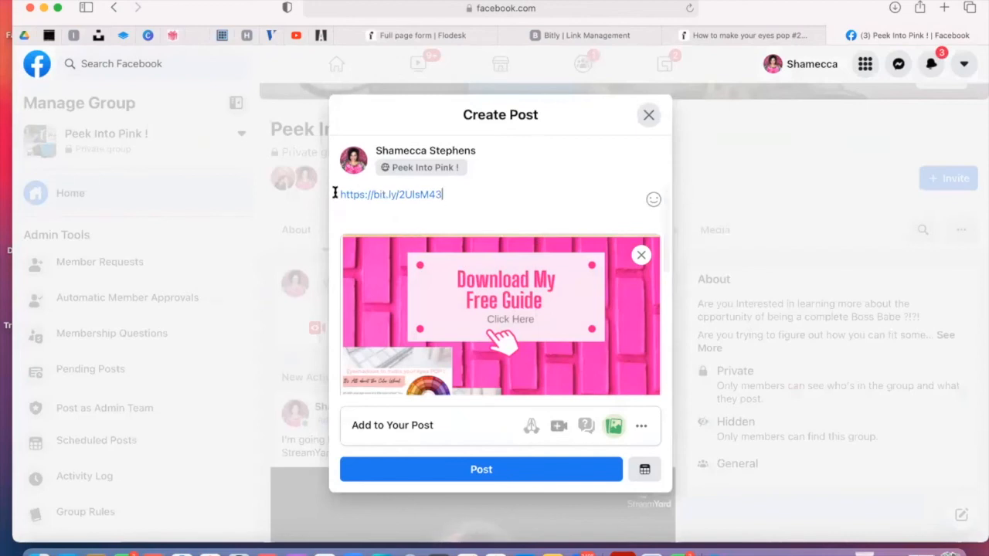
mouse_move(415, 239)
key("Return")
key("Return")
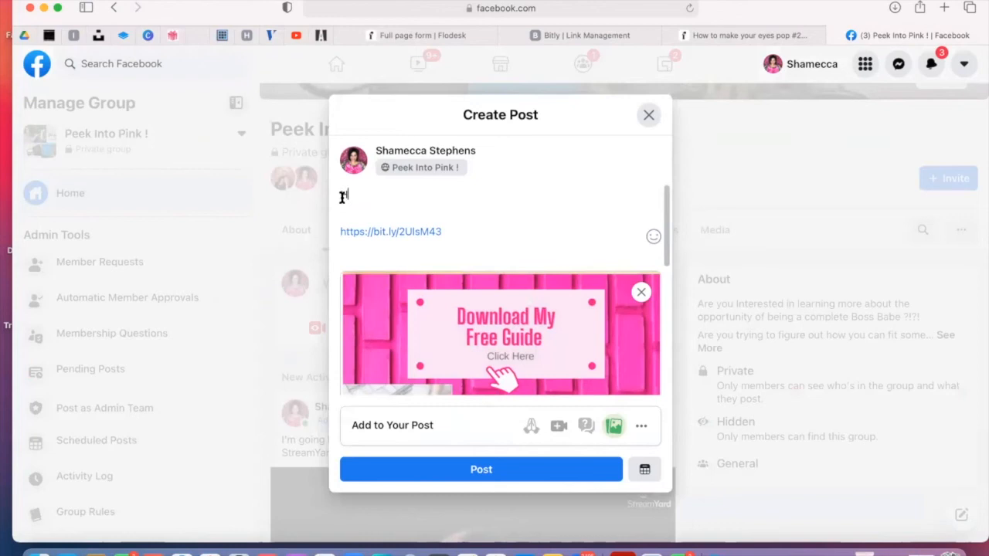
- Above the link, write "Grab My Freebie for mastering how to know what eyeshadows to use to make your eye color pop !"
type("HEYYYYYY!!!! Grab My")
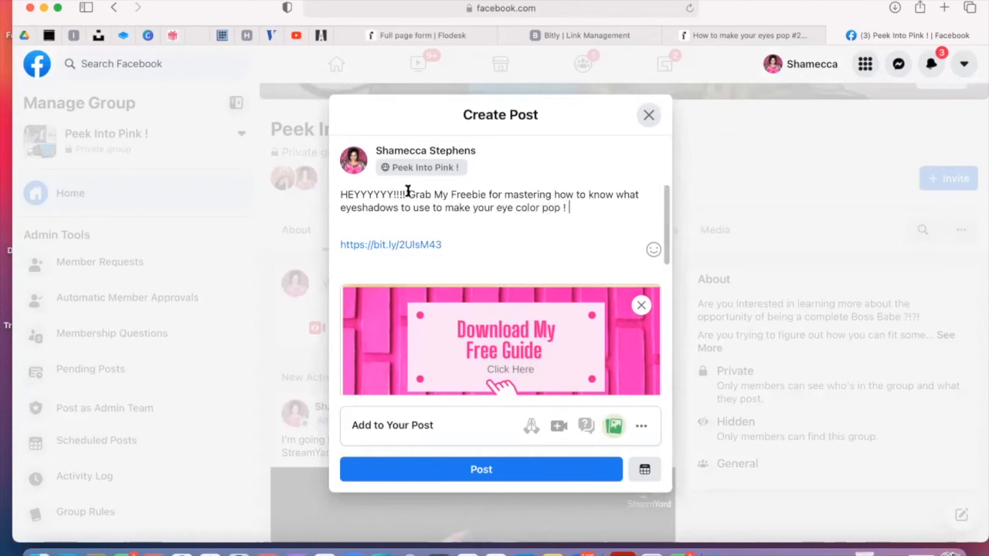
left_click_drag(407, 193, 340, 194)
key("BackSpace")
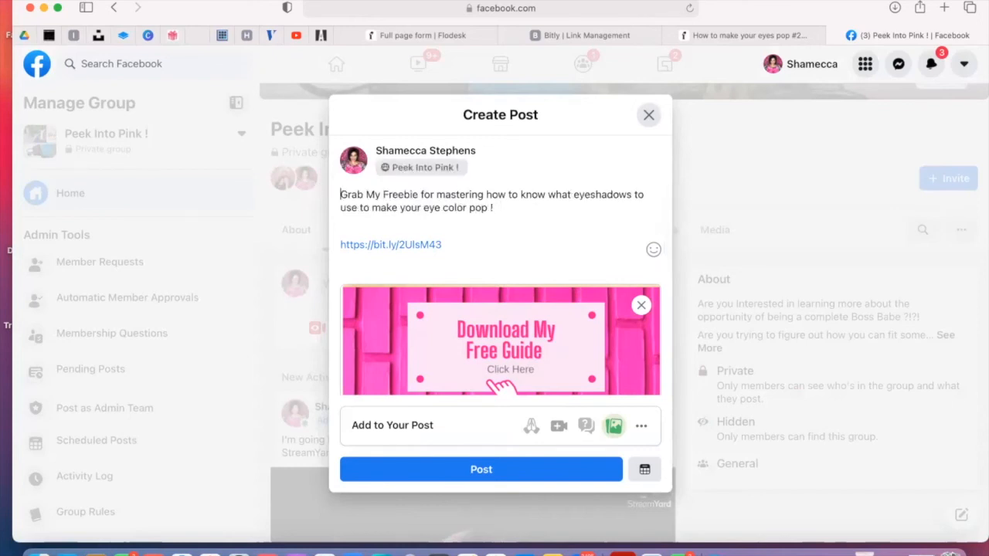
- Add the opening line "Do You Get frustrated trying to decide what eyeshadow colors will make your eyes pop?!?!? If so, I have totally got you covered !"
key("Return")
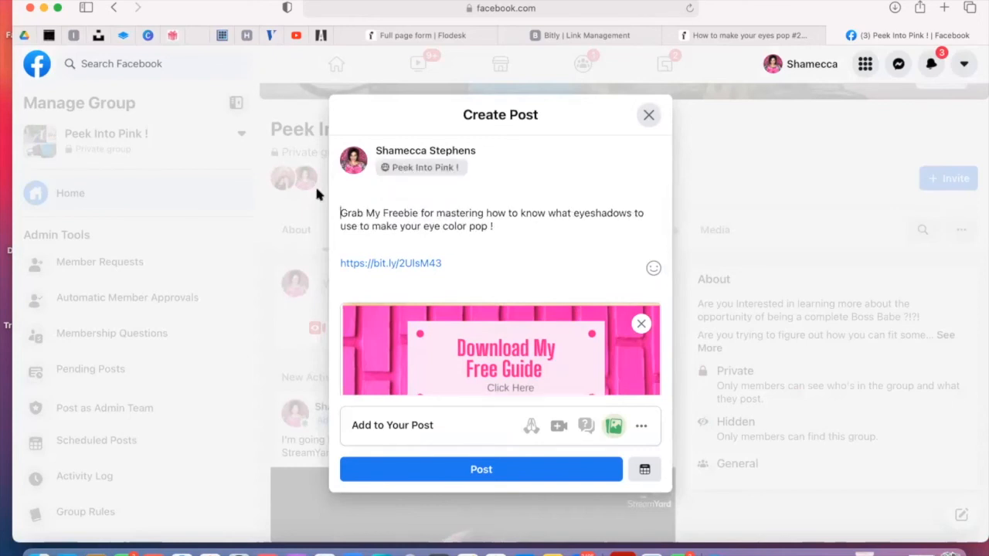
type("S")
key("BackSpace")
type("D")
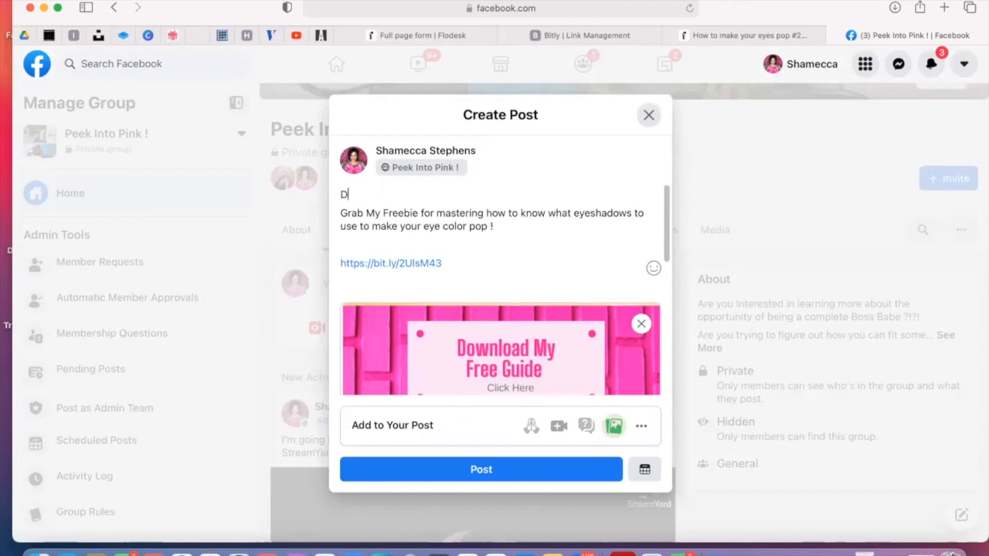
type("o You F")
key("BackSpace")
type("Get frustrated trying")
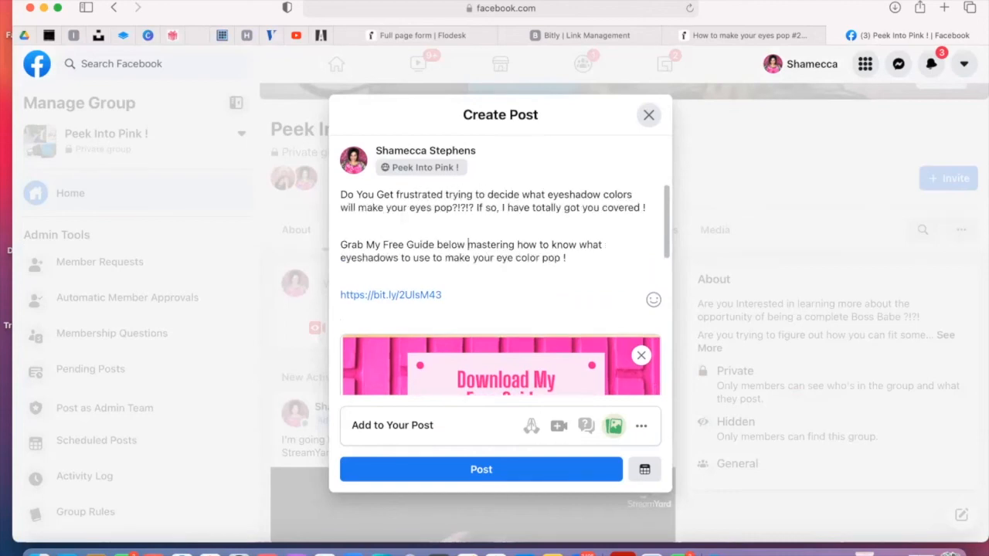
- Reword the sentence above the link to "Grab My Free Guide below for making your eyes pop !"
type("f")
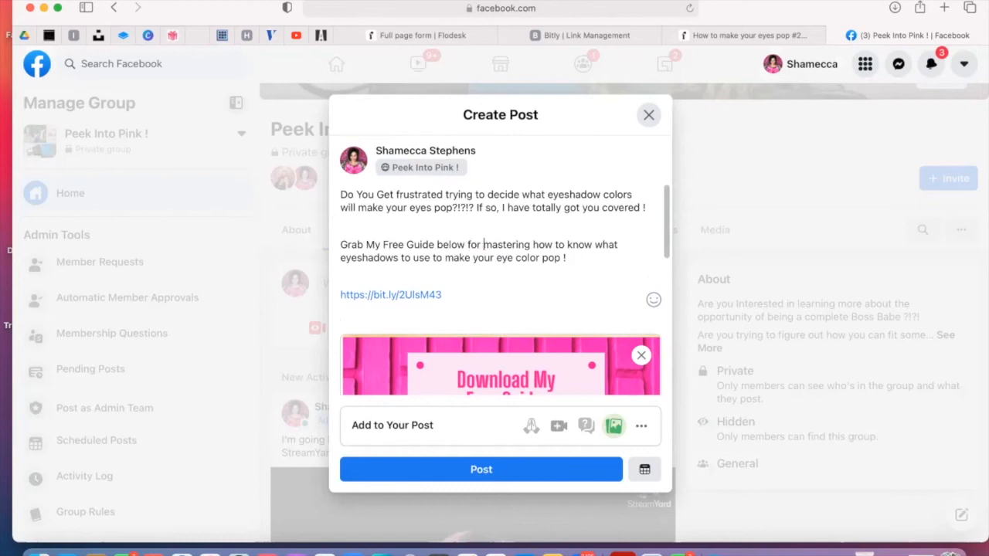
key("BackSpace")
left_click_drag(466, 245, 621, 246)
key("BackSpace")
type("for making your ")
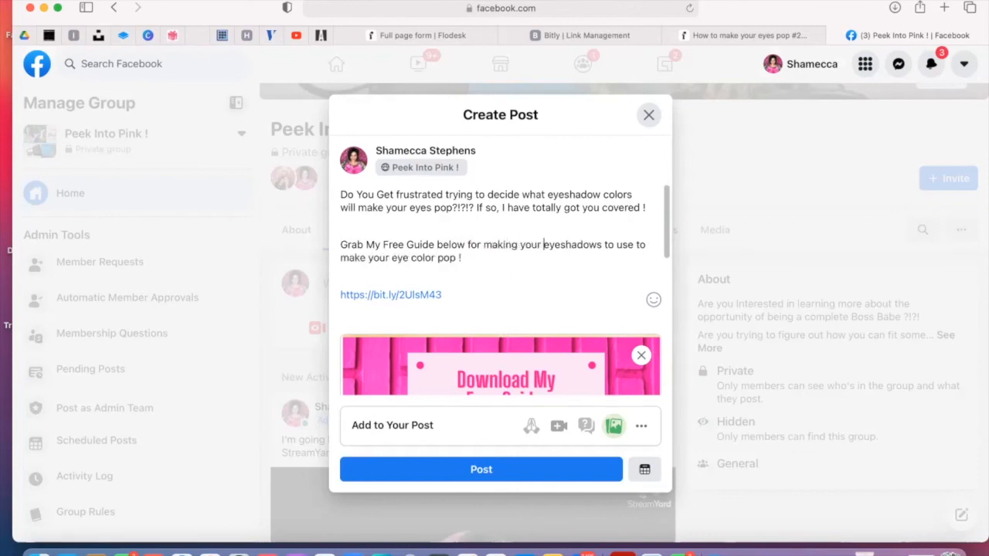
type("eyes pop !")
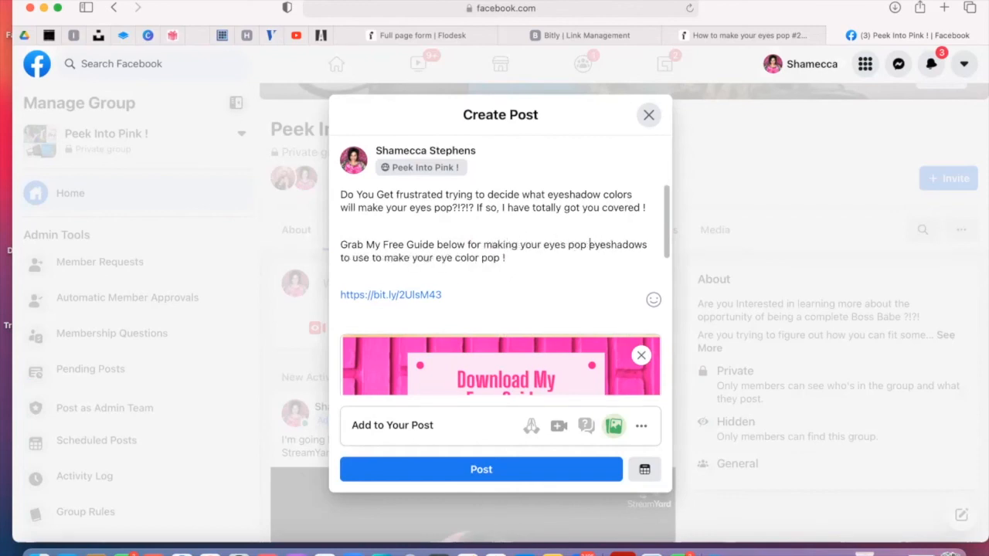
left_click_drag(586, 261, 331, 258)
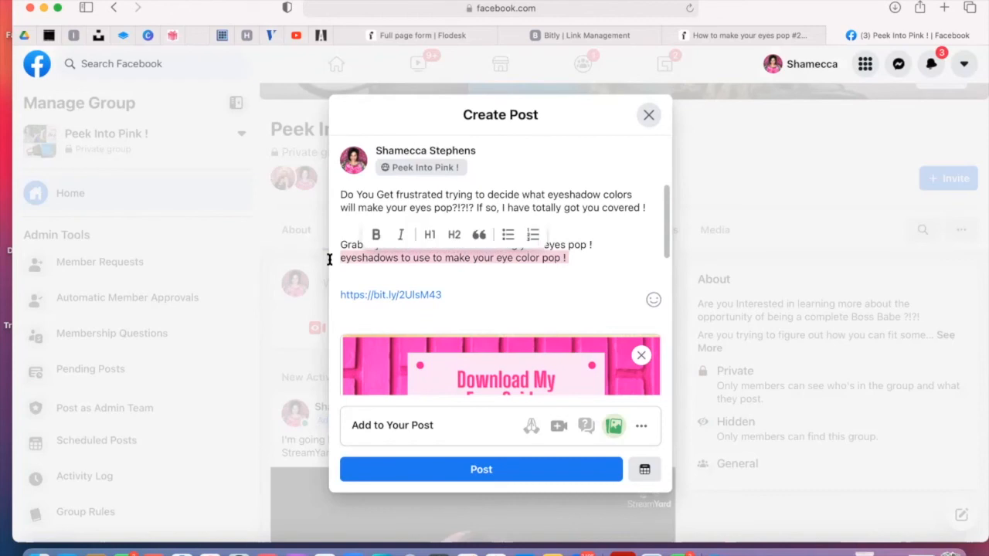
key("BackSpace")
key("BackSpace")
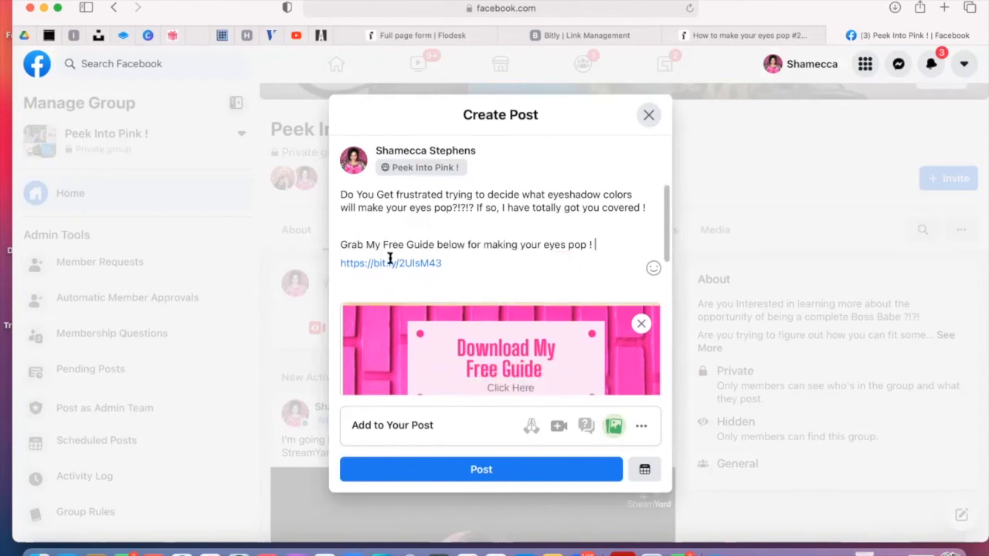
- Change the start of the post's opening line to "Do you ever get frustrated"
left_click(375, 194)
type("evrer")
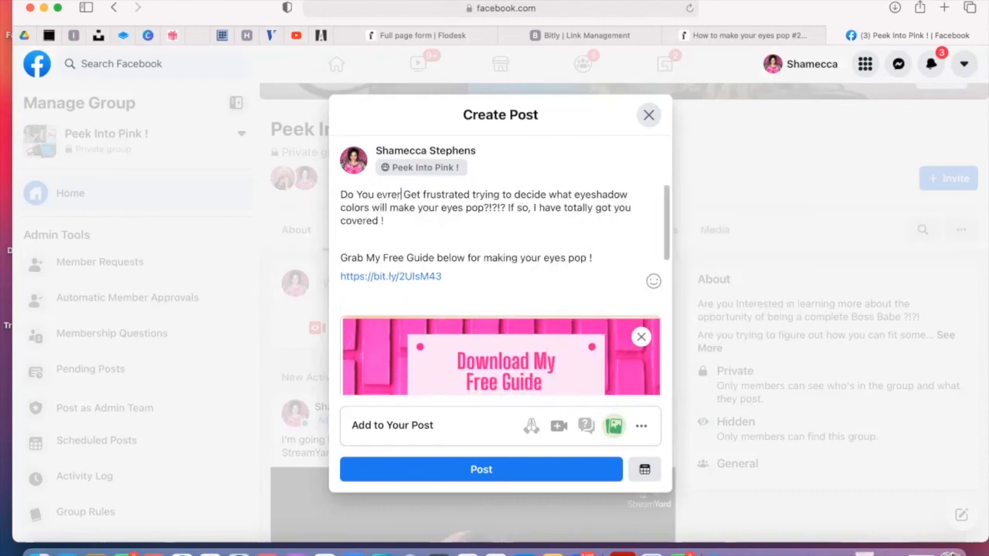
key("BackSpace")
key("BackSpace")
key("BackSpace")
key("BackSpace")
type("ever")
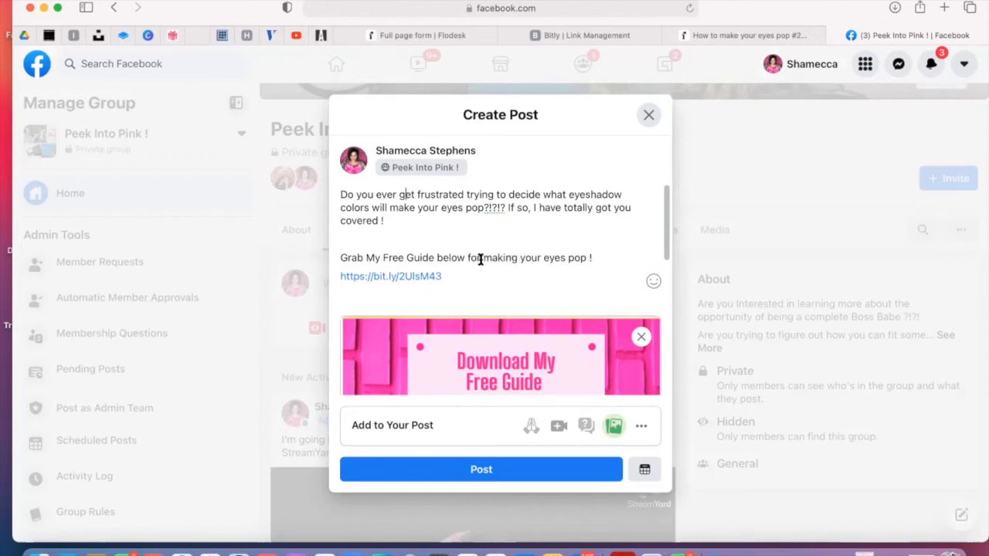
- Reword the sentence above the link to "Grab My Free Guide below for learning how to make your eyes pop !"
left_click(526, 257)
type("learning hoe")
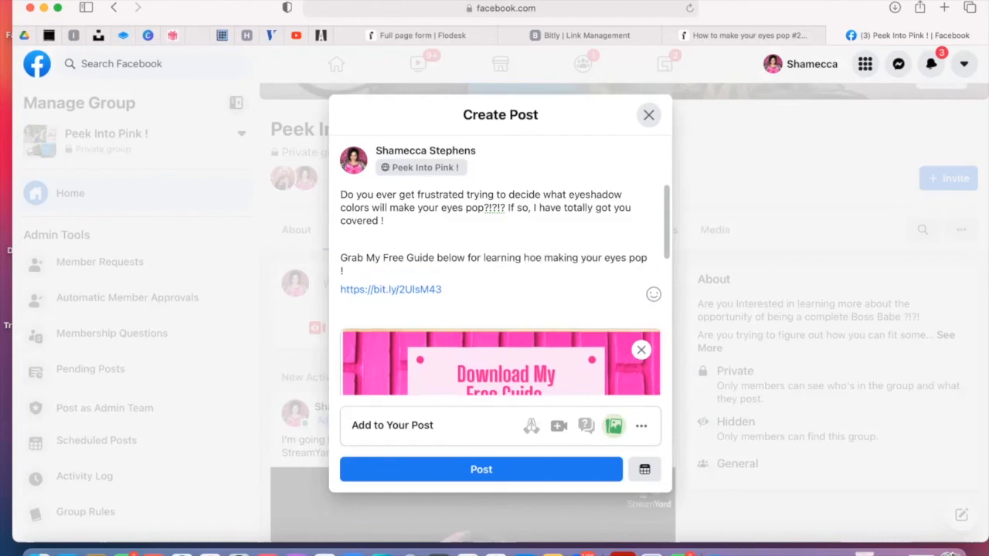
key("BackSpace")
type("w to")
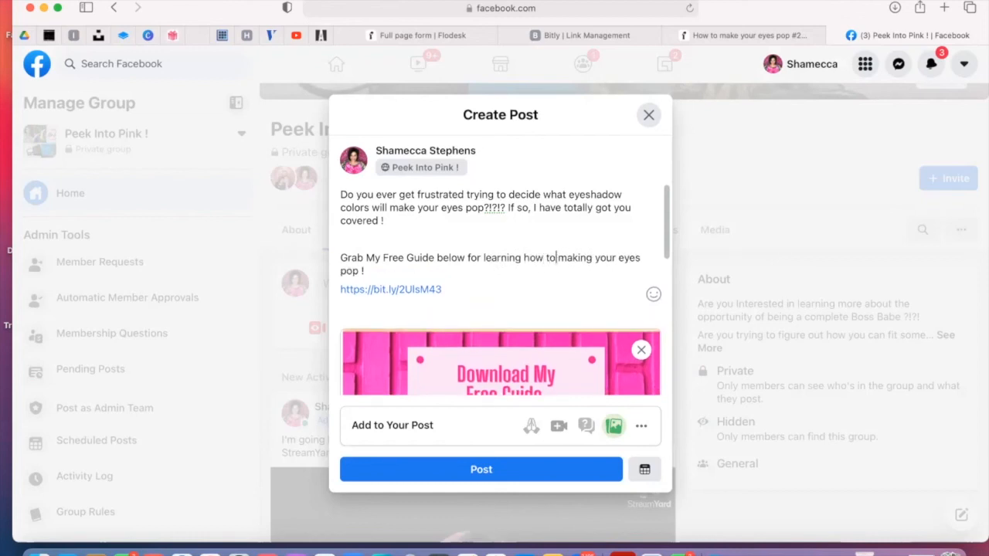
left_click(592, 263)
key("BackSpace")
key("BackSpace")
key("BackSpace")
type("e")
- Review the draft's text and guide image, and publish the post to the Peek Into Pink ! group
scroll(641, 328, "down", 10)
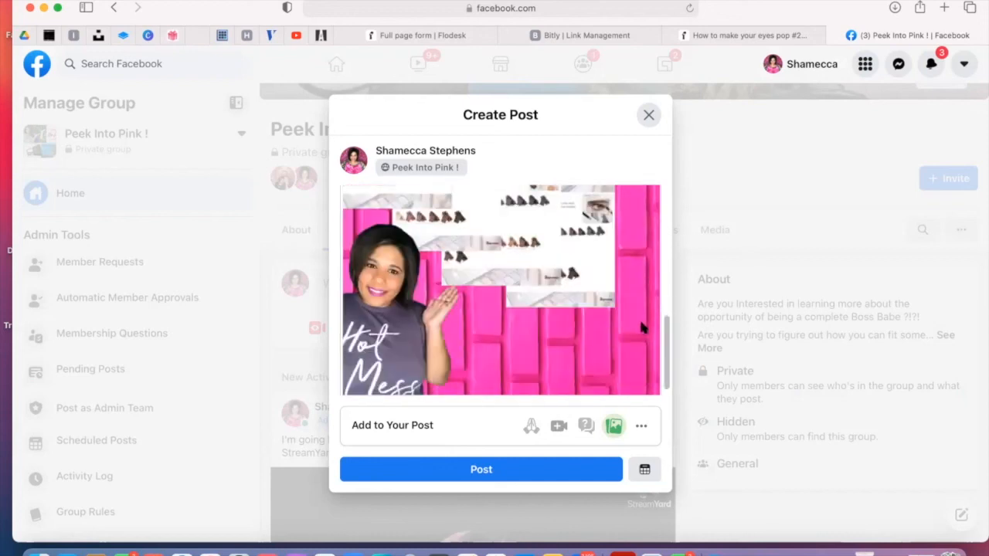
scroll(640, 324, "up", 5)
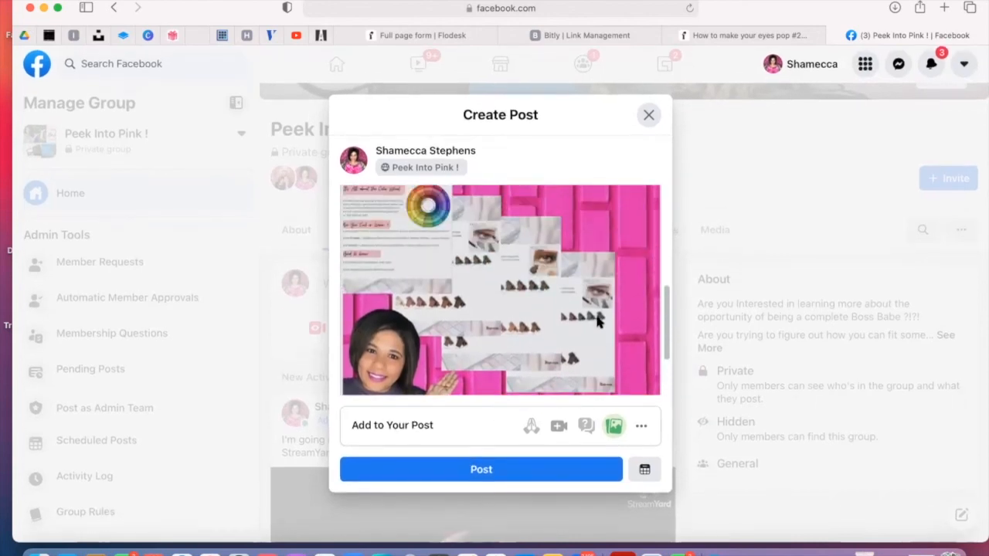
scroll(510, 274, "up", 8)
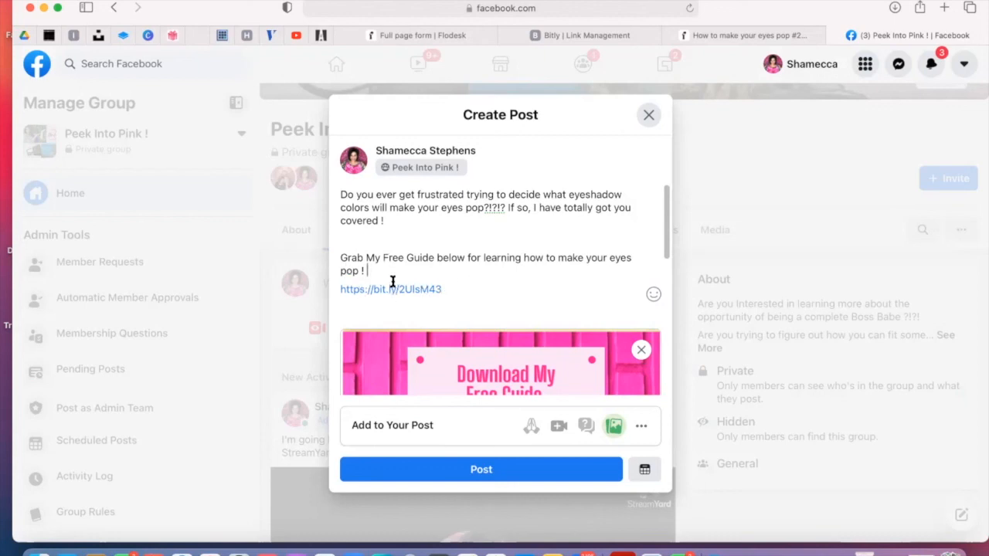
scroll(393, 282, "down", 10)
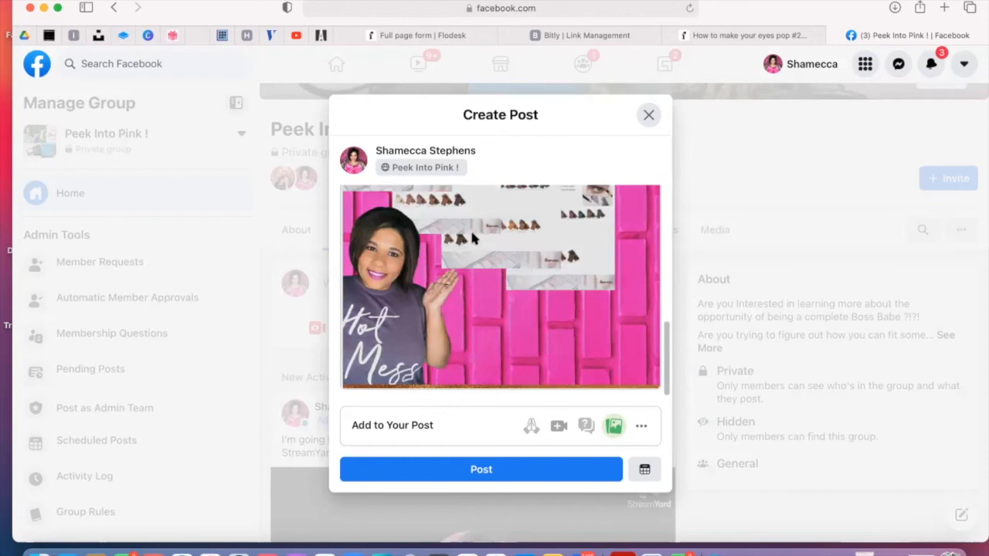
scroll(463, 226, "up", 3)
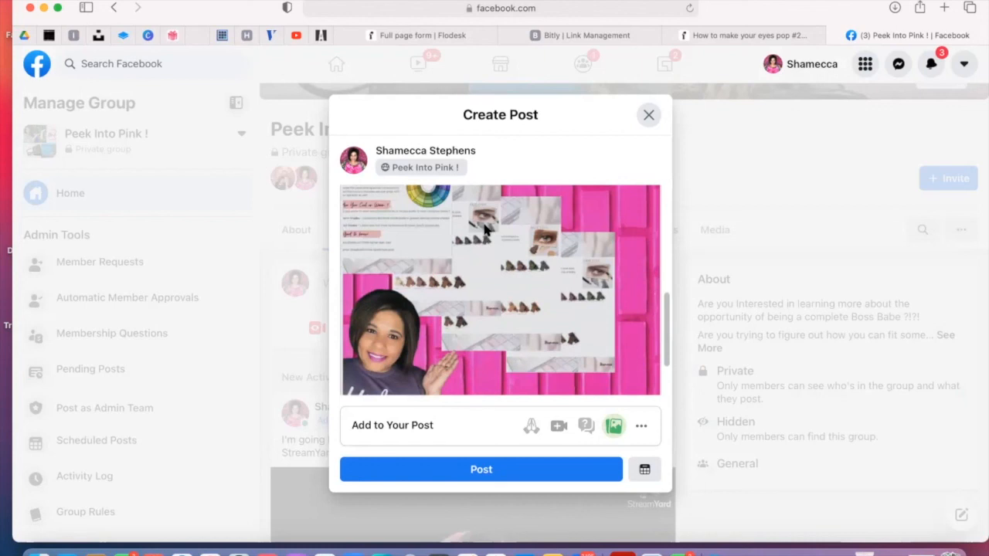
scroll(485, 227, "down", 3)
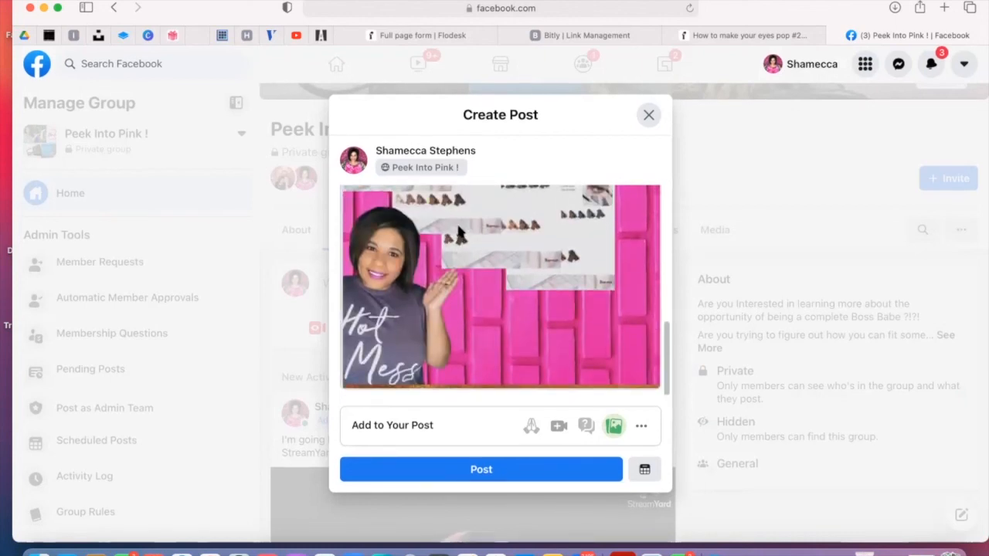
left_click(475, 469)
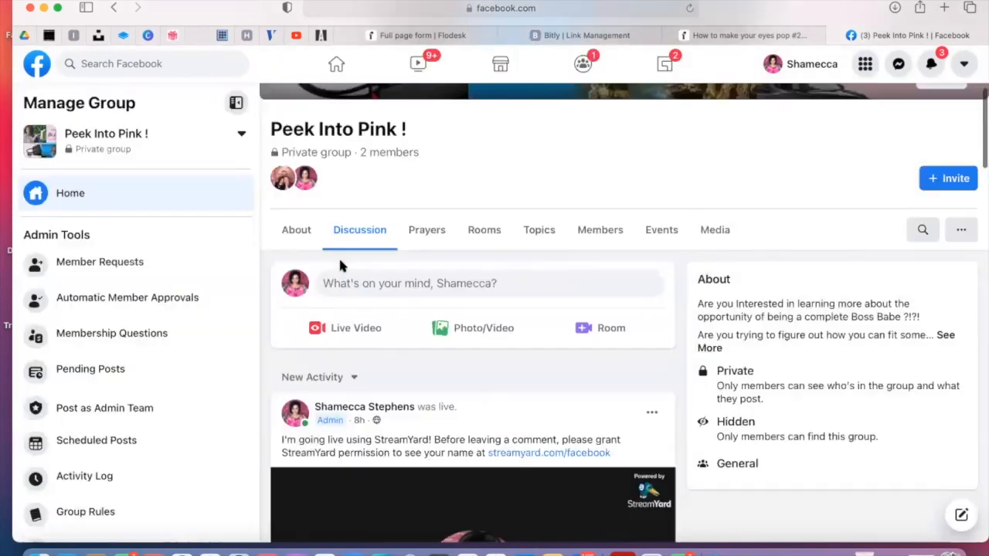
- Examine the published post in the group feed, including its text, link and full guide image
scroll(564, 283, "down", 3)
scroll(566, 284, "down", 1)
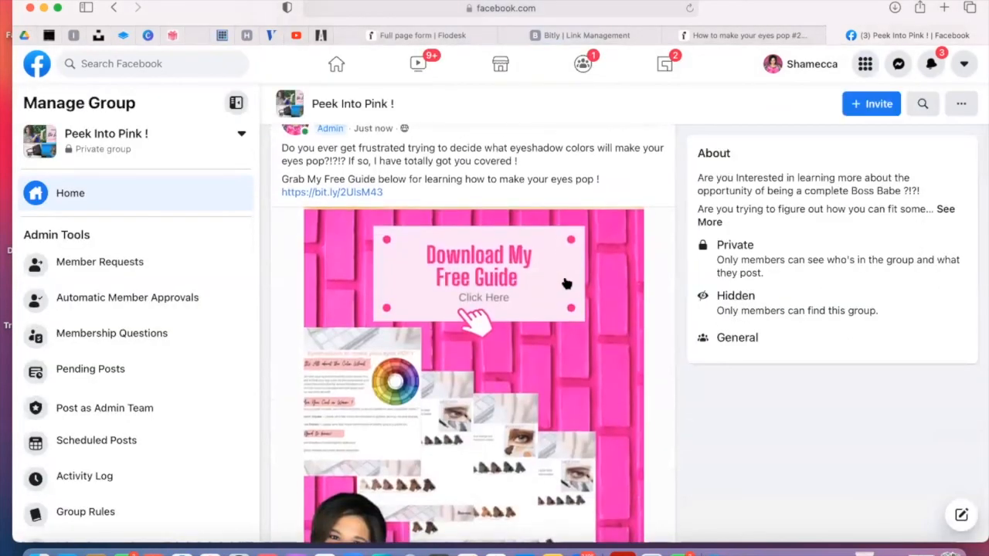
scroll(566, 284, "down", 4)
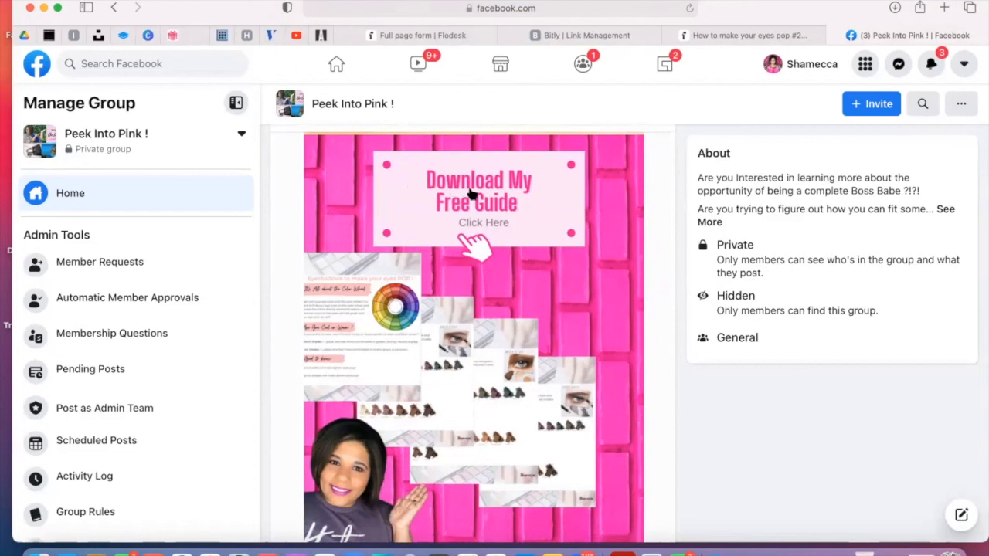
scroll(473, 195, "down", 6)
scroll(473, 195, "up", 3)
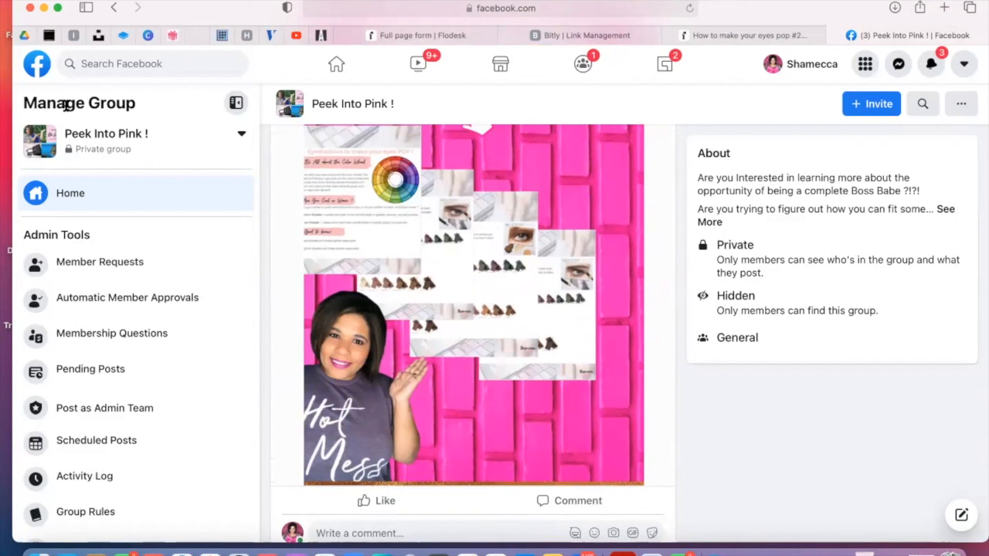
scroll(610, 332, "down", 3)
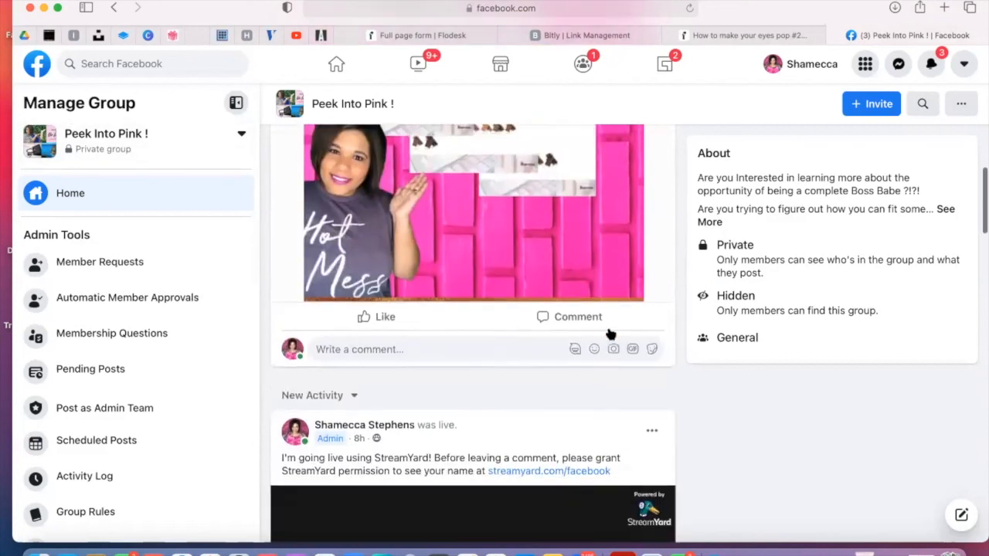
scroll(609, 335, "up", 1)
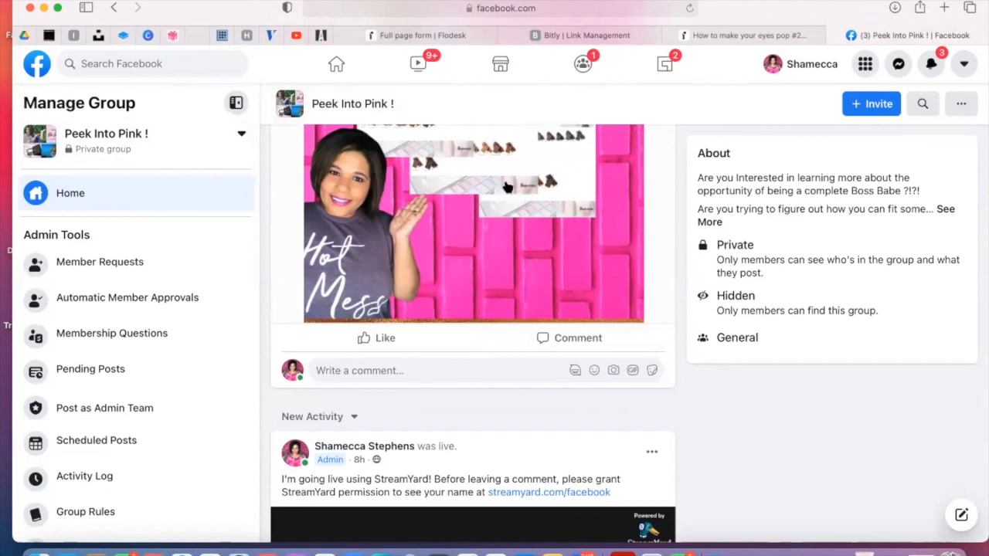
- Copy the published post's "Grab My Free Guide below" sentence together with the bit.ly link beneath it
scroll(506, 188, "up", 5)
scroll(506, 188, "down", 1)
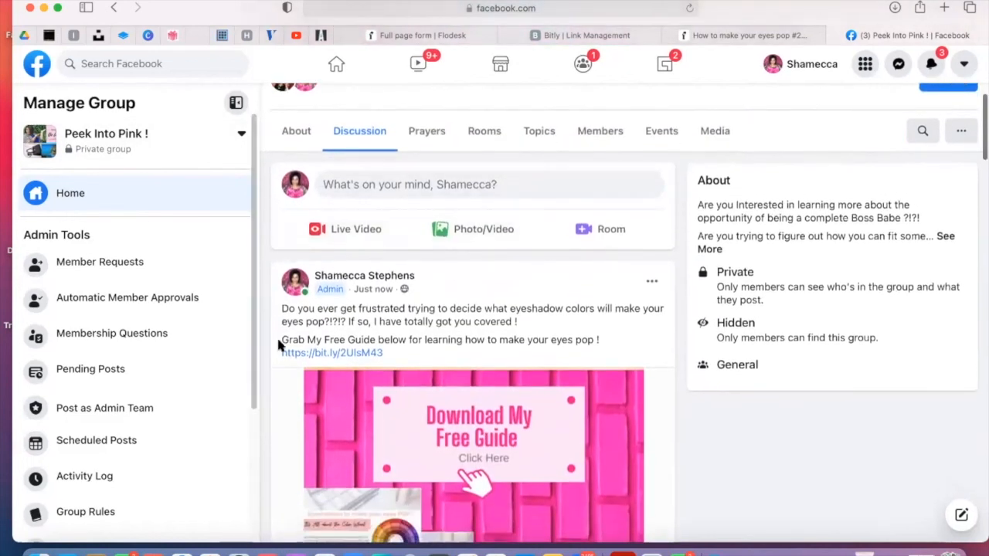
left_click_drag(281, 339, 390, 352)
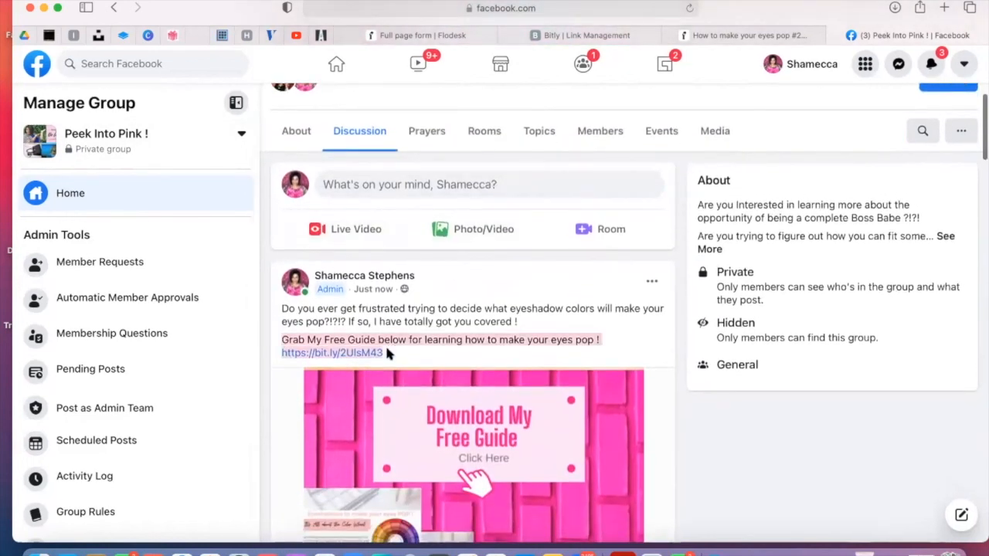
right_click(376, 340)
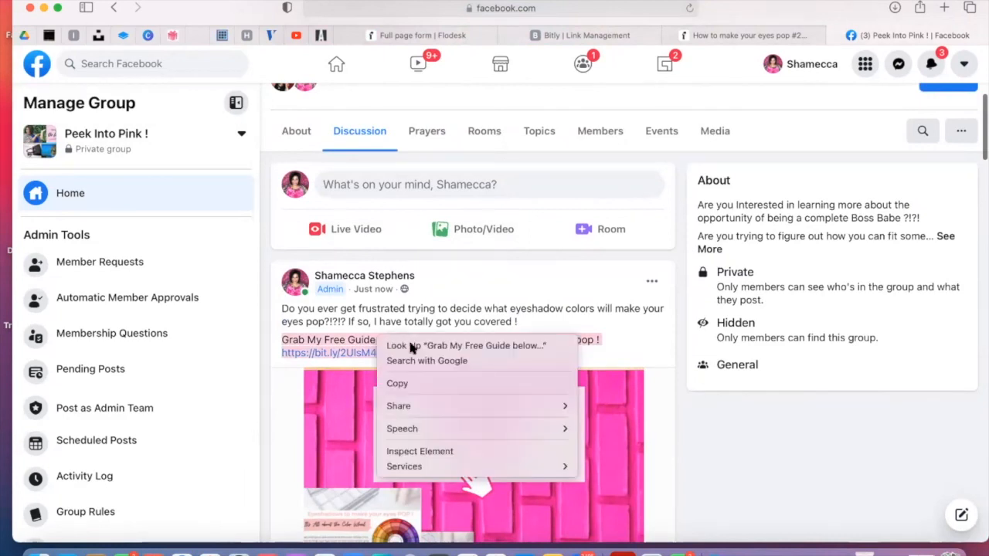
left_click(402, 384)
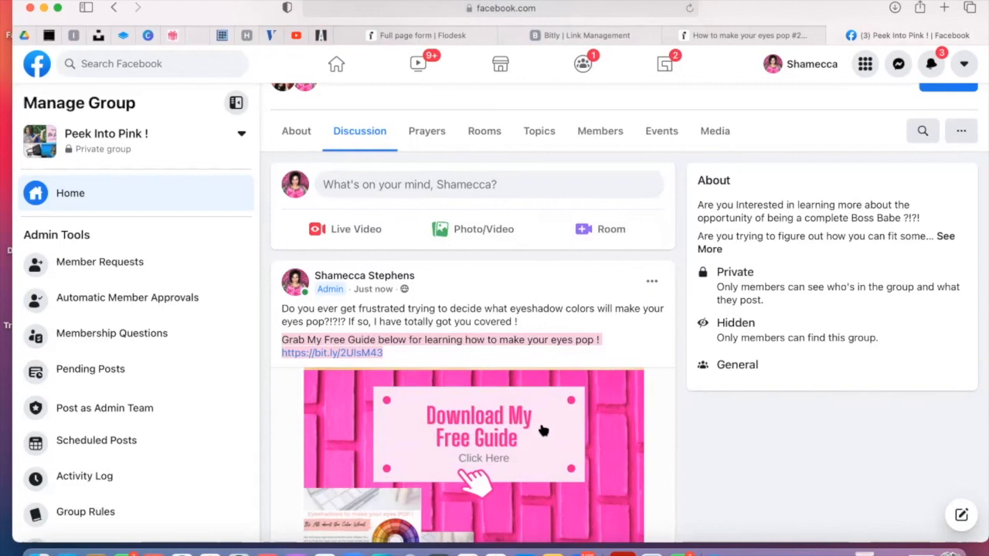
- Switch to Canva and look through all your designs for other promotional graphics
scroll(538, 438, "down", 5)
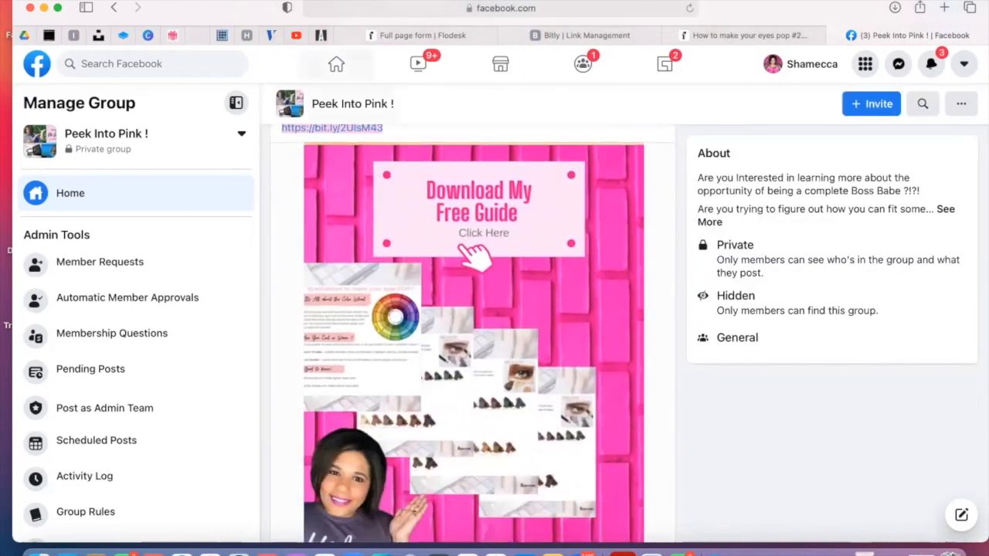
left_click(147, 34)
left_click(85, 163)
scroll(707, 264, "down", 5)
scroll(708, 264, "down", 15)
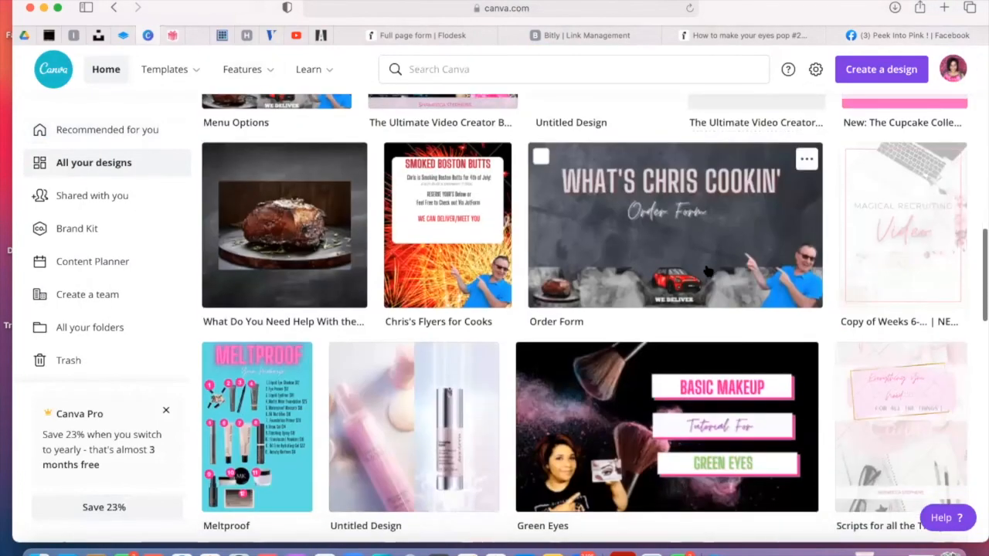
scroll(708, 270, "down", 15)
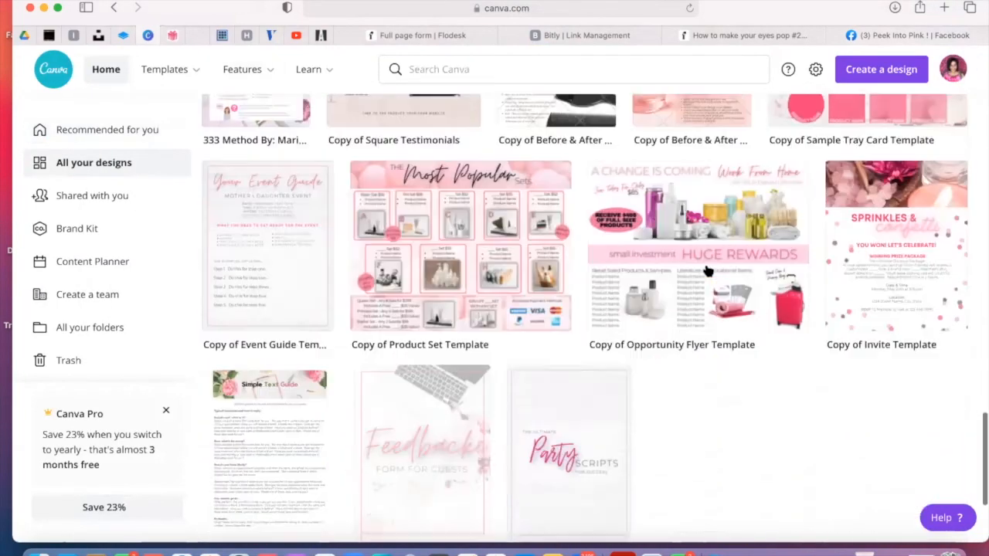
scroll(707, 270, "down", 15)
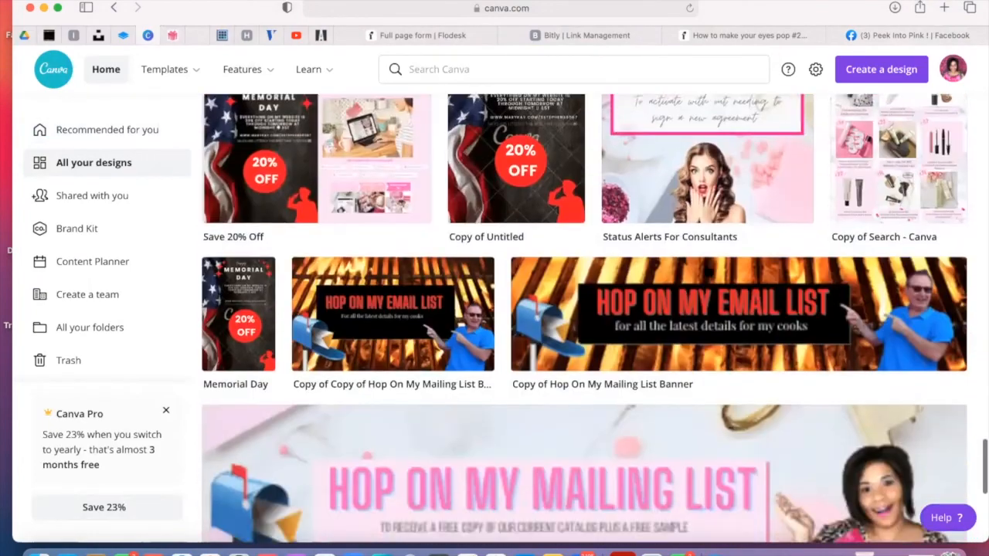
scroll(707, 270, "down", 15)
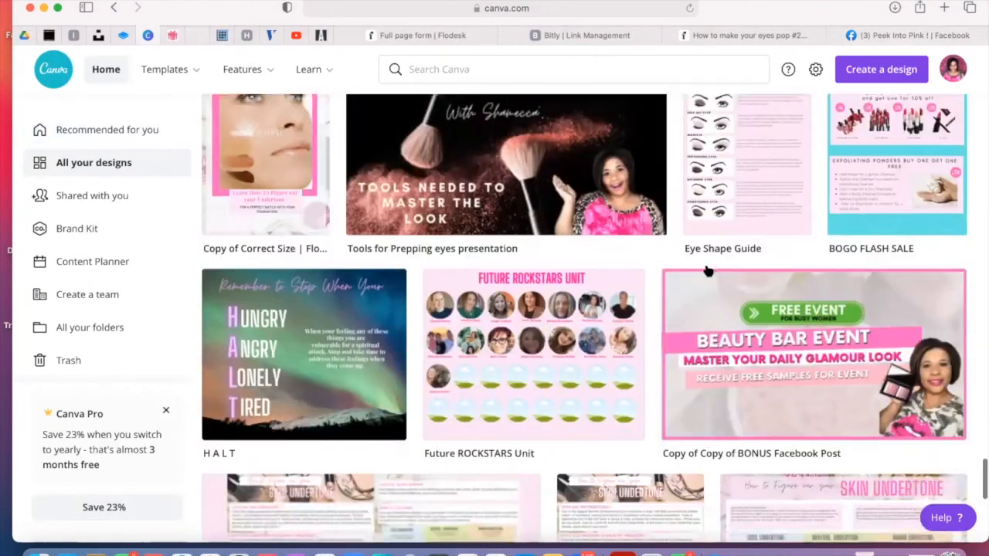
scroll(708, 270, "down", 15)
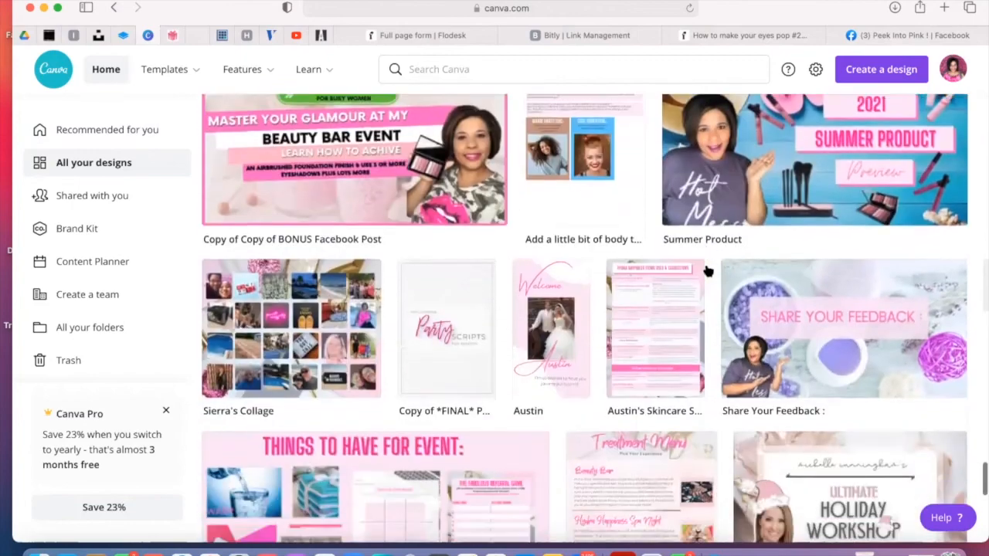
scroll(708, 270, "down", 15)
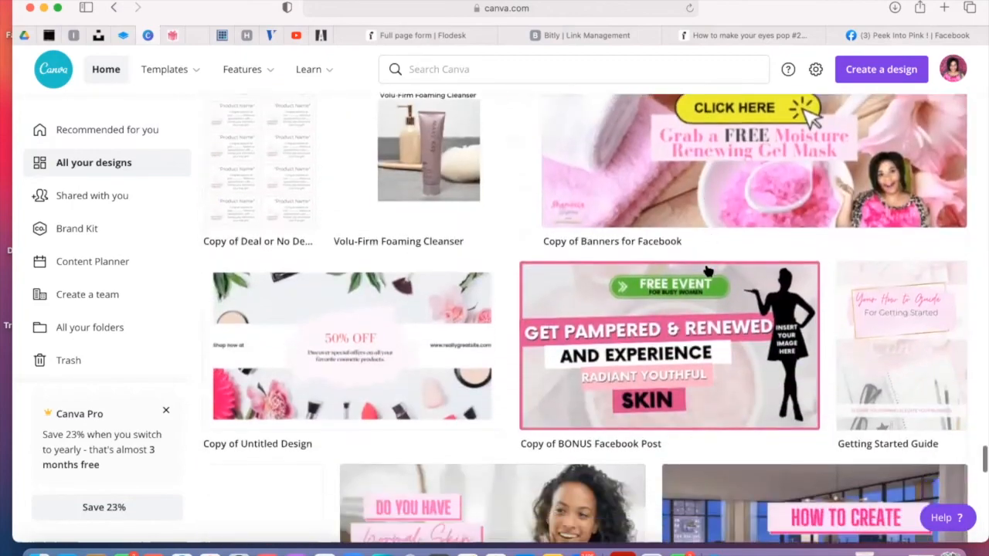
scroll(707, 271, "down", 15)
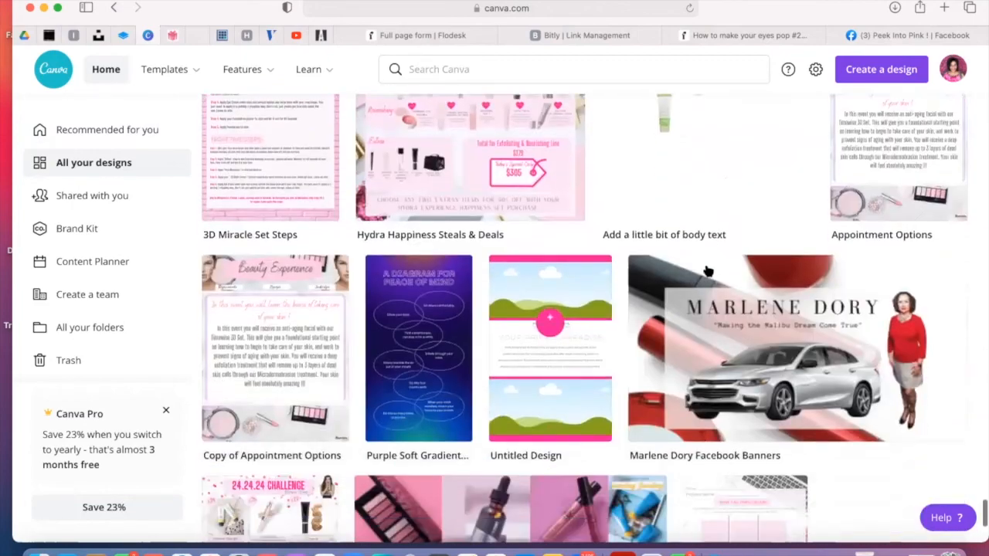
scroll(707, 271, "down", 15)
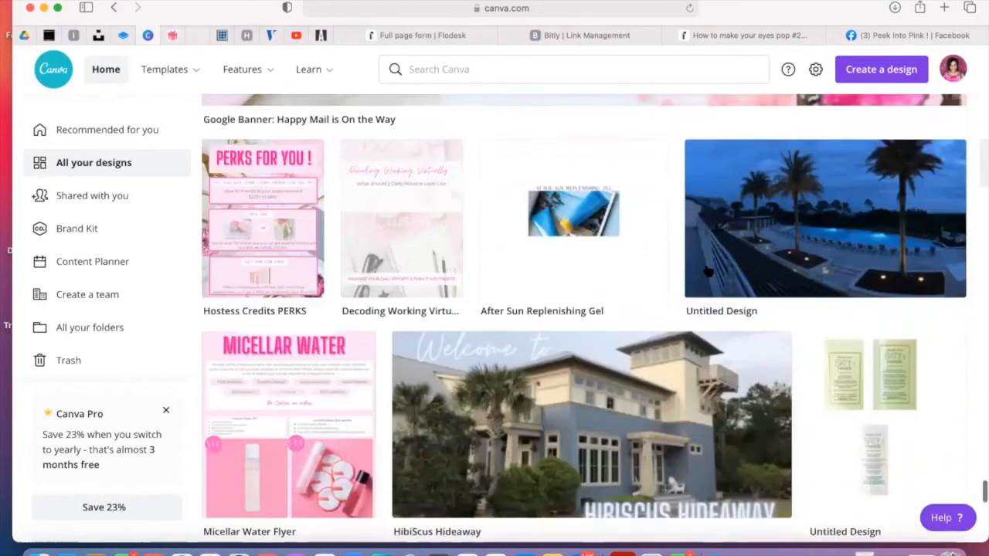